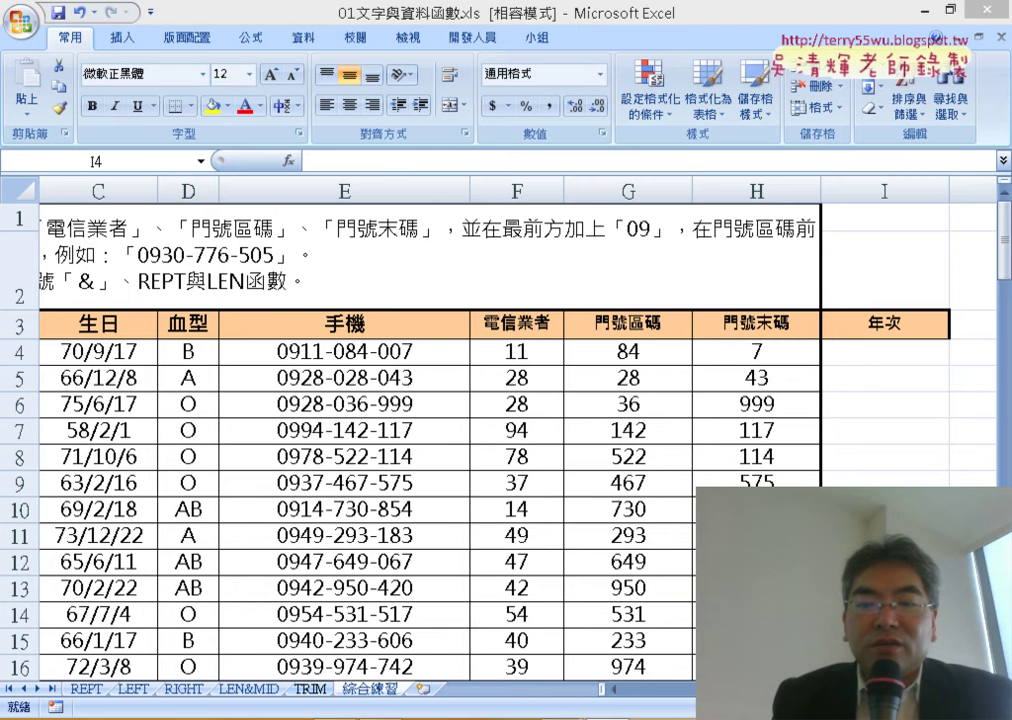
# Look up birthday cell C4's custom date format and select its code [$-404]e/m/d;@.
pyautogui.click(684, 706)
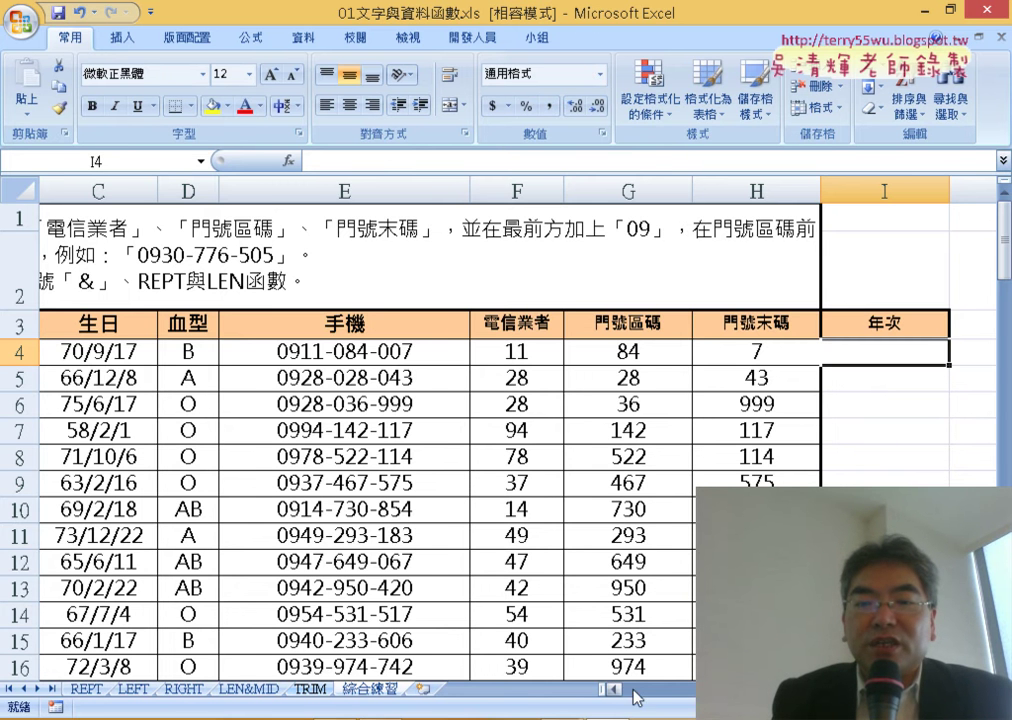
pyautogui.hscroll(-1, 500, 450)
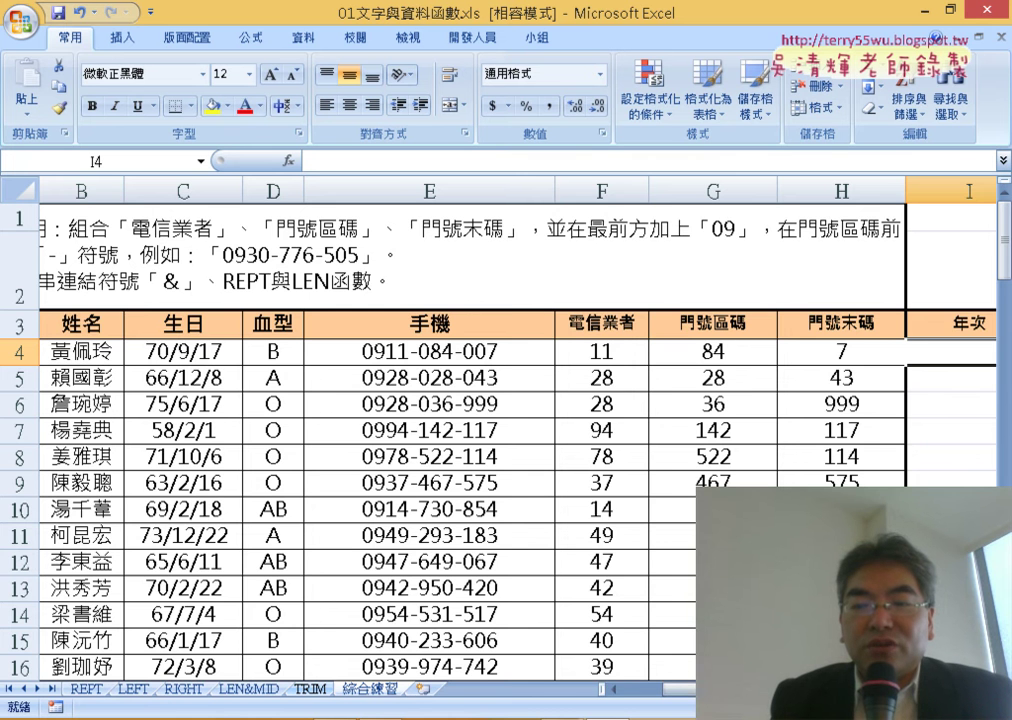
pyautogui.keyDown('ctrl'); pyautogui.scroll(-1, 500, 430); pyautogui.keyUp('ctrl')
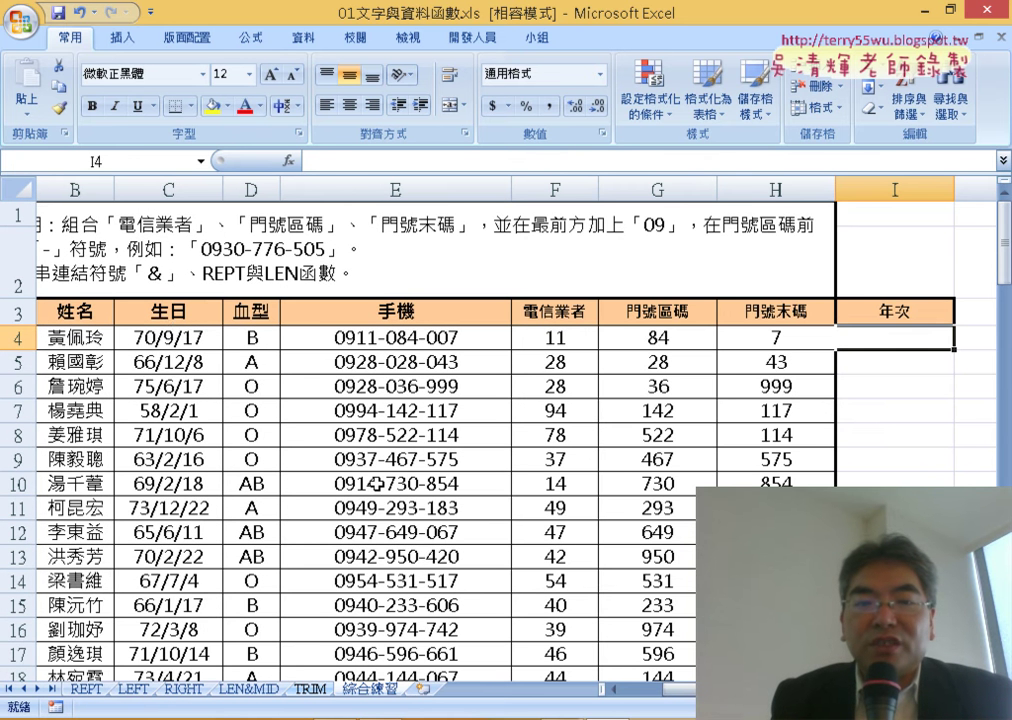
pyautogui.click(171, 338)
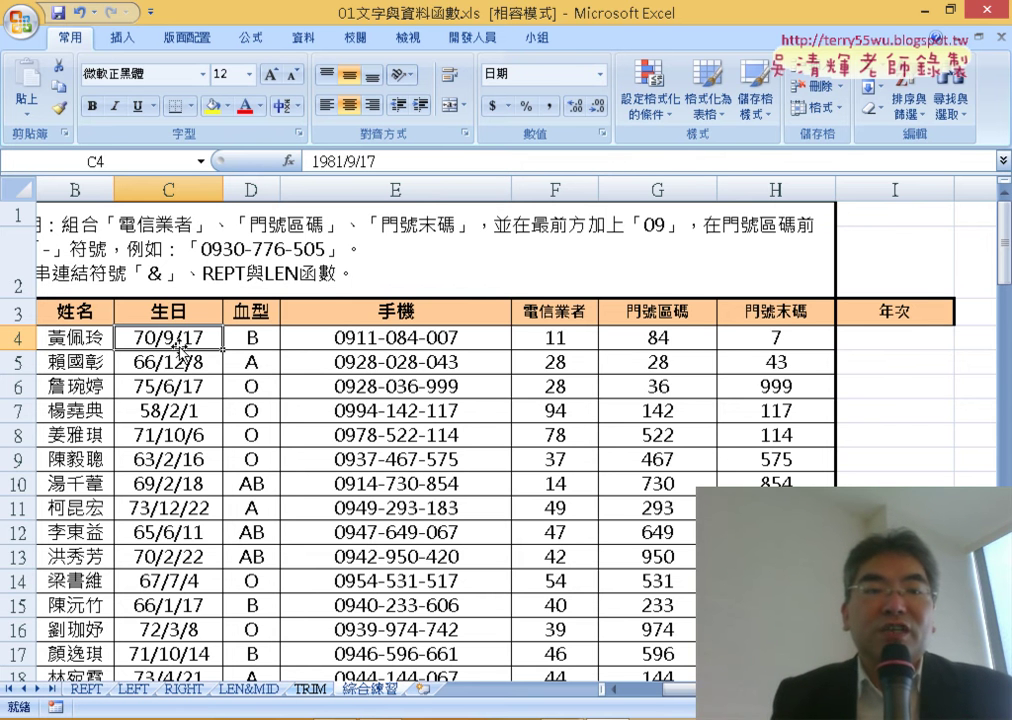
pyautogui.rightClick(181, 349)
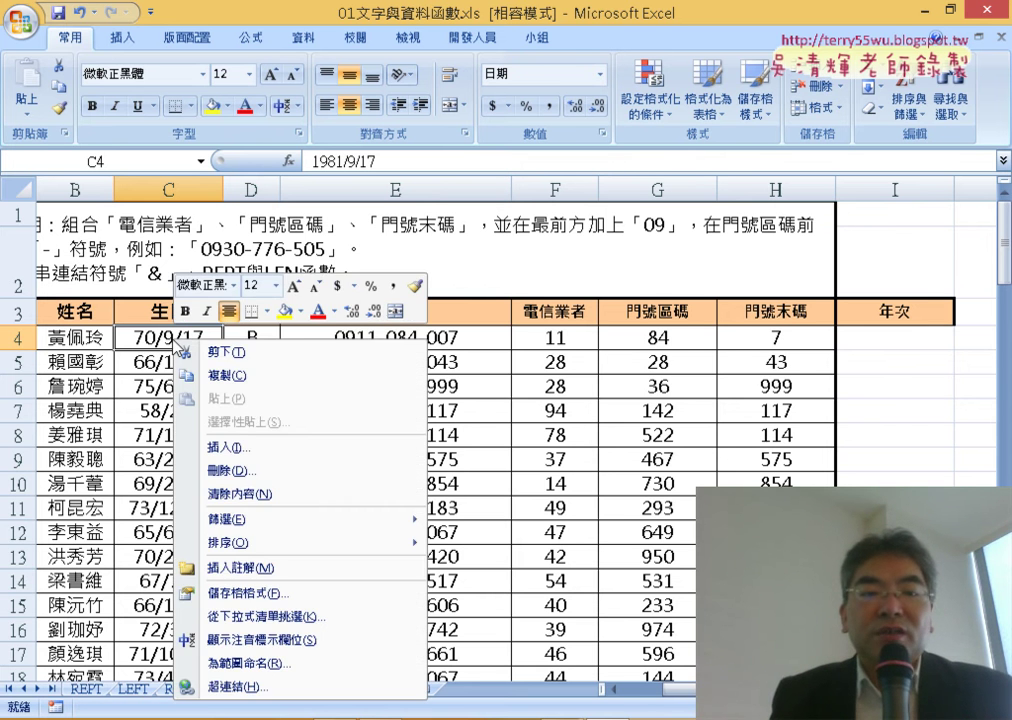
pyautogui.click(304, 594)
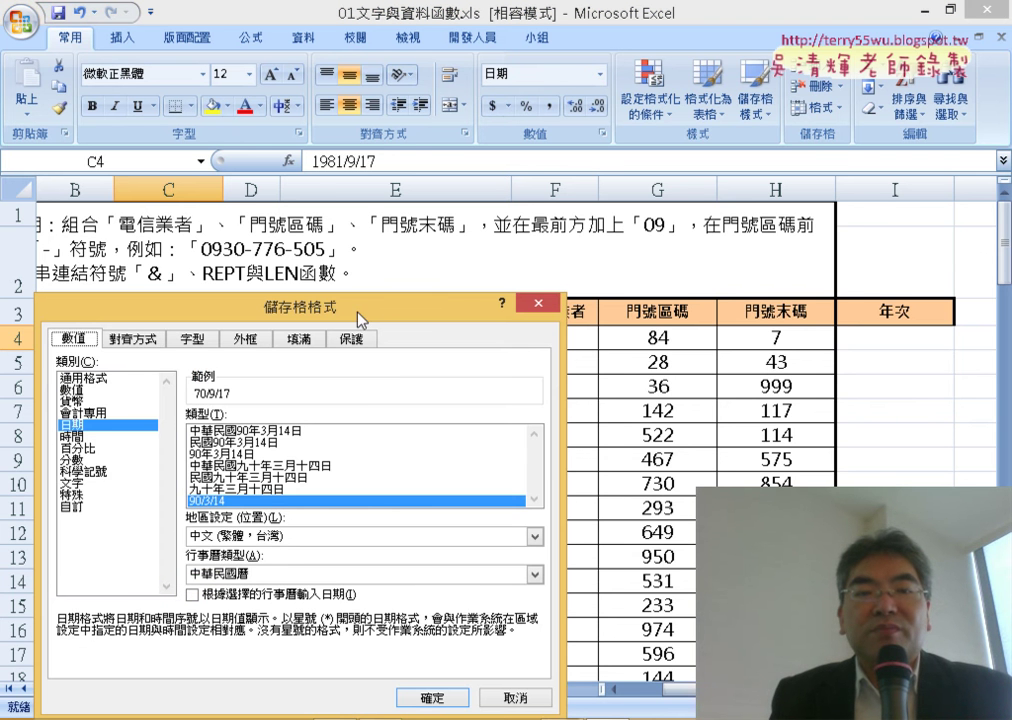
pyautogui.moveTo(357, 318); pyautogui.dragTo(644, 61)
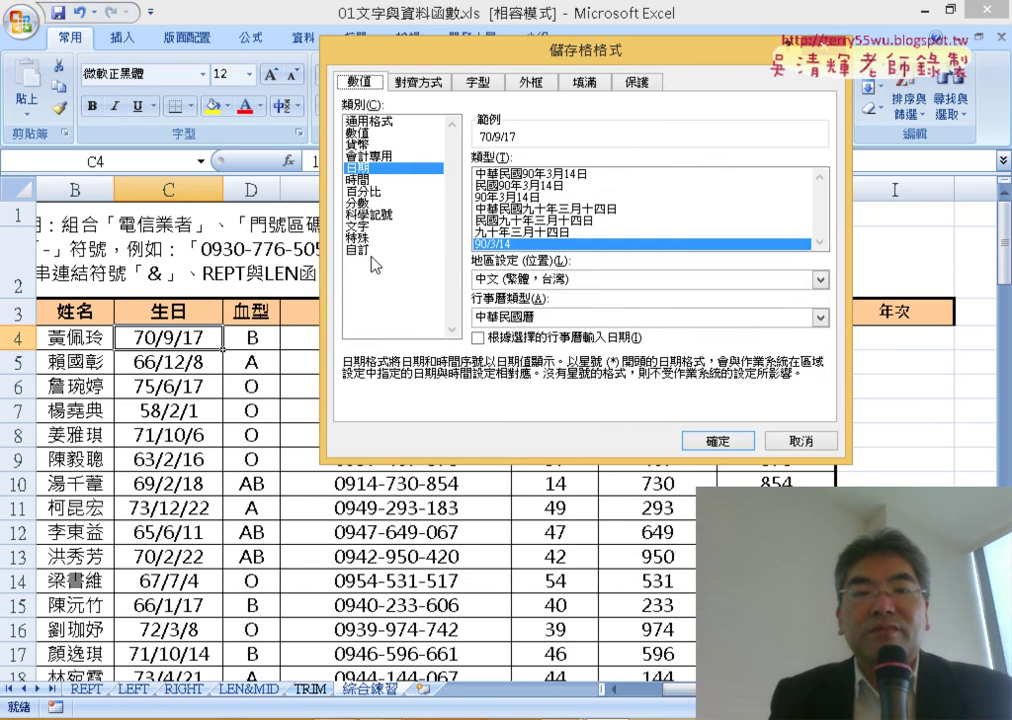
pyautogui.click(358, 250)
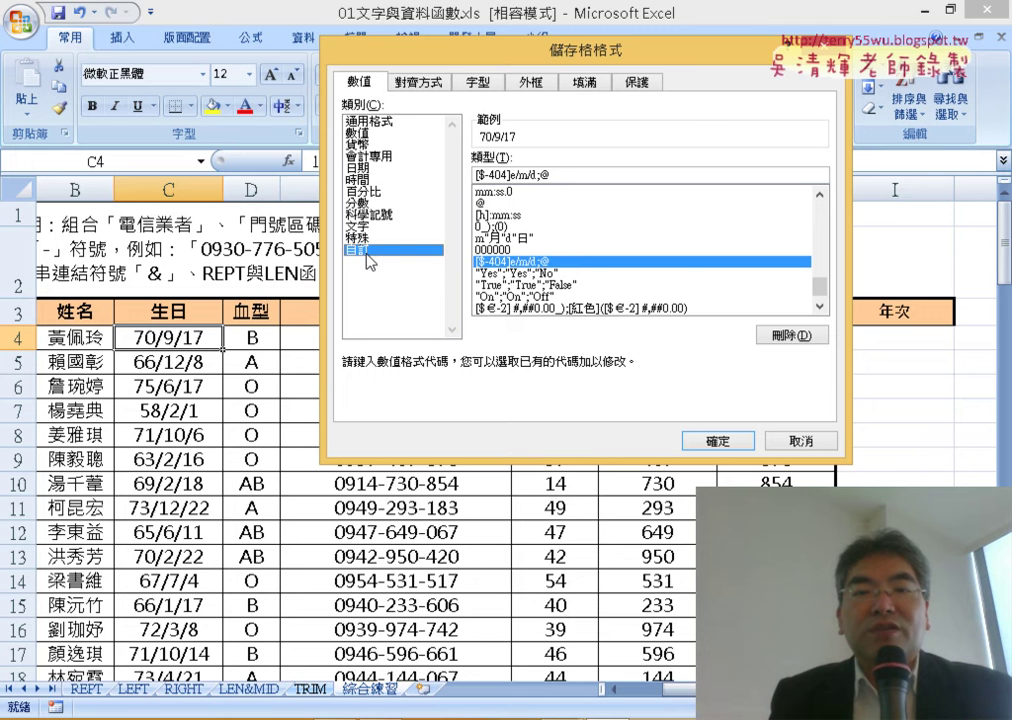
pyautogui.moveTo(557, 175); pyautogui.dragTo(453, 174)
pyautogui.hotkey('ctrl', 'c')
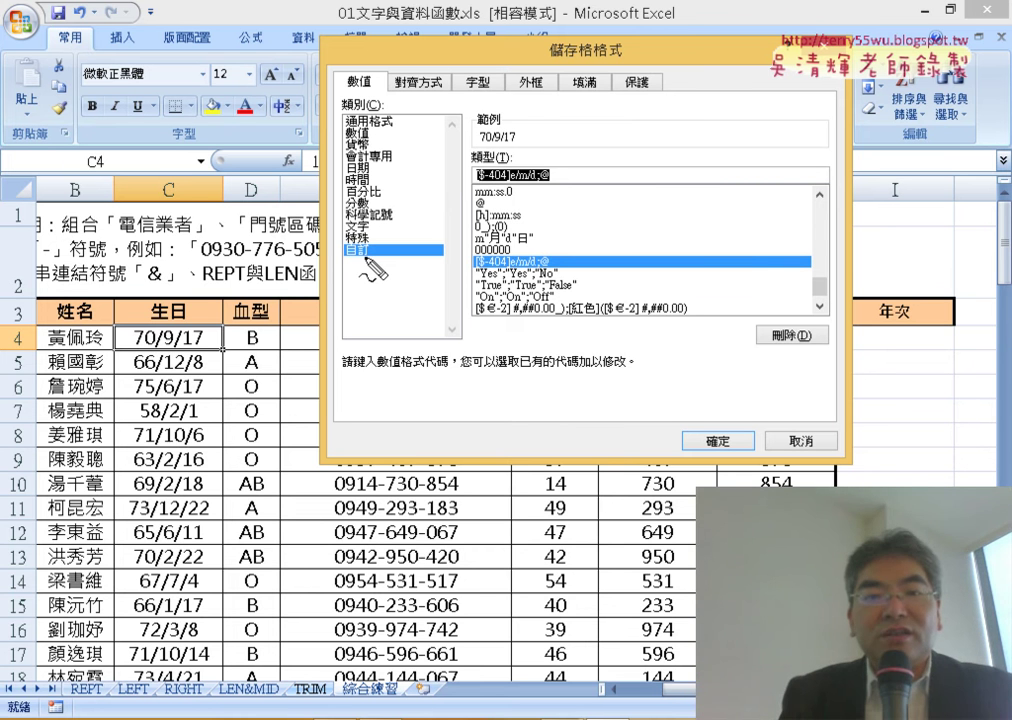
# Annotate the custom format code for viewers, then close Format Cells without changes.
pyautogui.moveTo(370, 262)
pyautogui.mouseDown()
pyautogui.moveTo(347, 263)
pyautogui.moveTo(368, 240)
pyautogui.mouseUp()
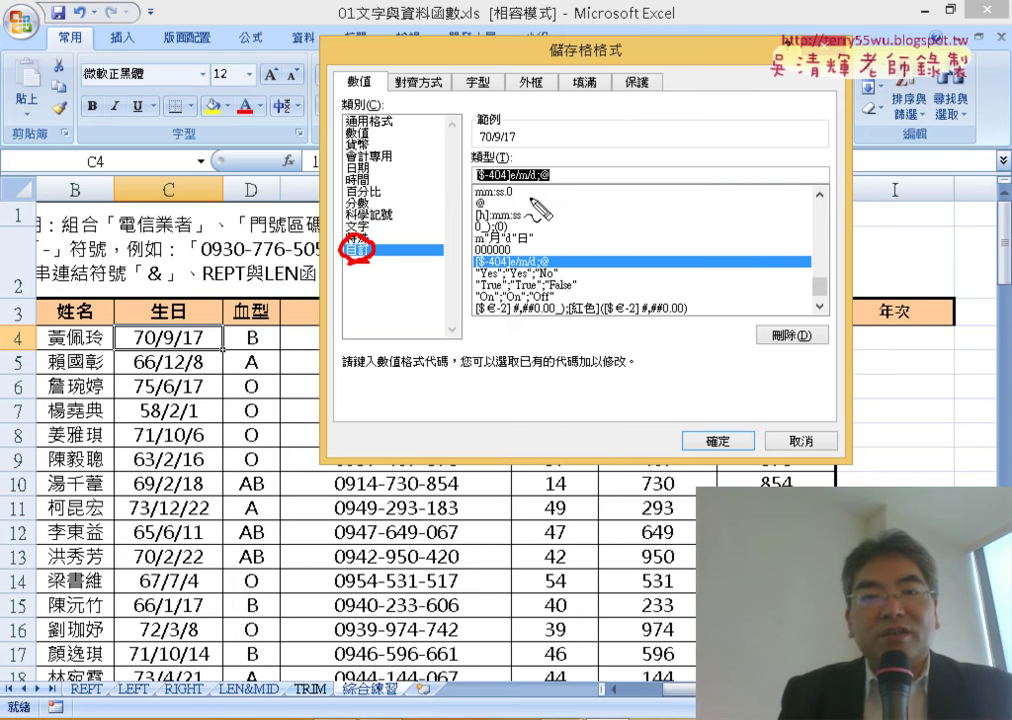
pyautogui.moveTo(560, 148)
pyautogui.mouseDown()
pyautogui.moveTo(465, 170)
pyautogui.moveTo(584, 160)
pyautogui.moveTo(570, 140)
pyautogui.moveTo(612, 188)
pyautogui.mouseUp()
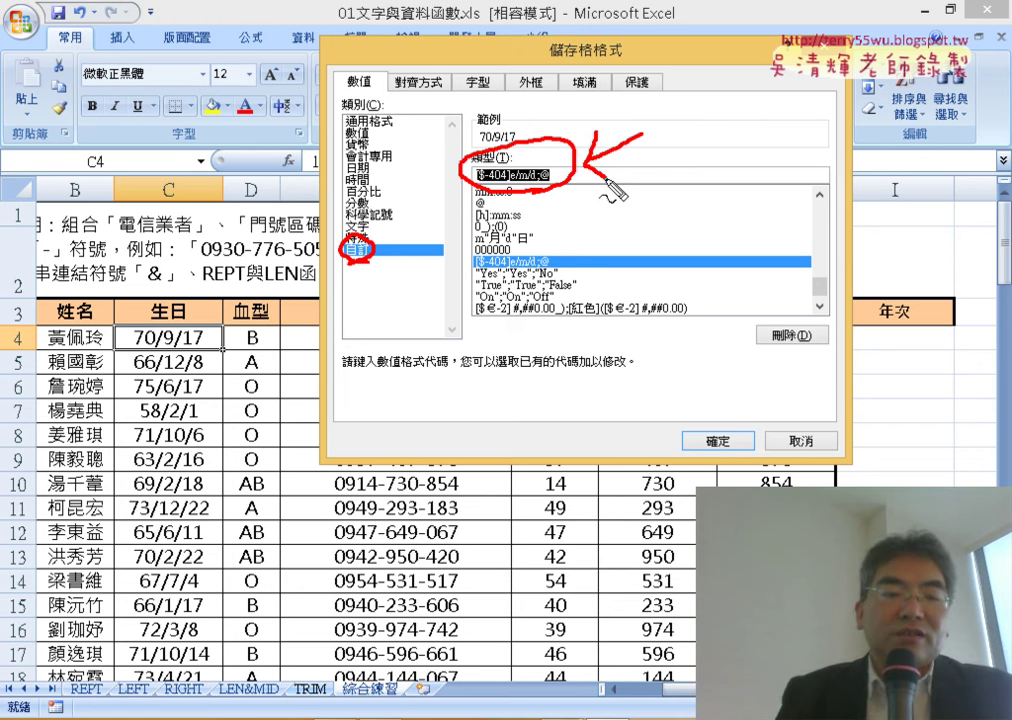
pyautogui.press('Escape')
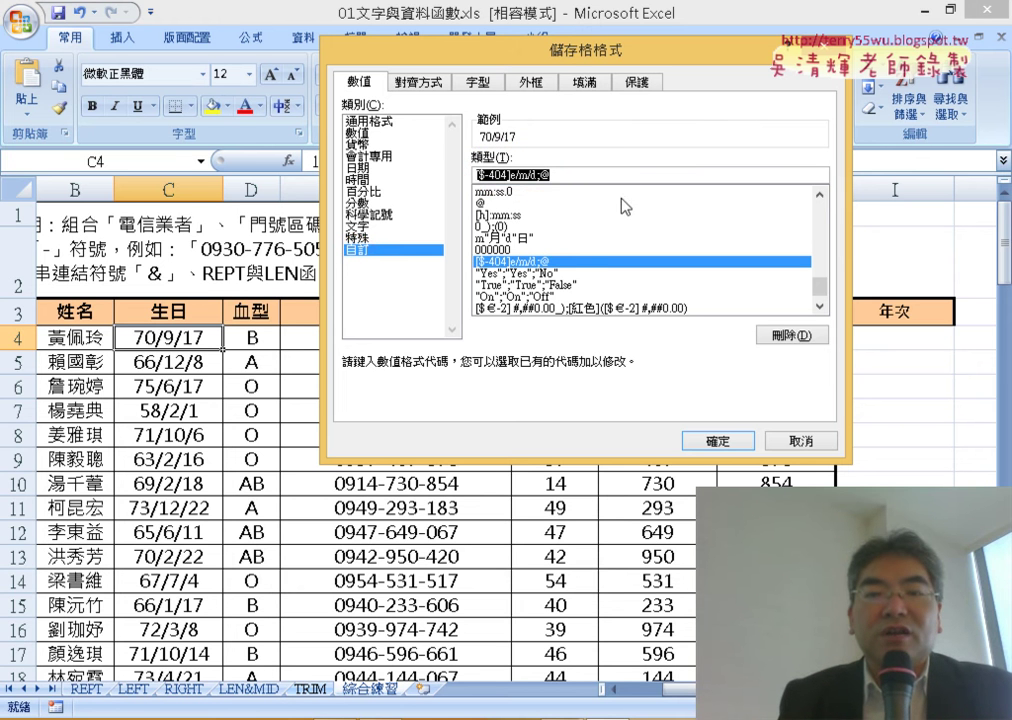
pyautogui.click(736, 444)
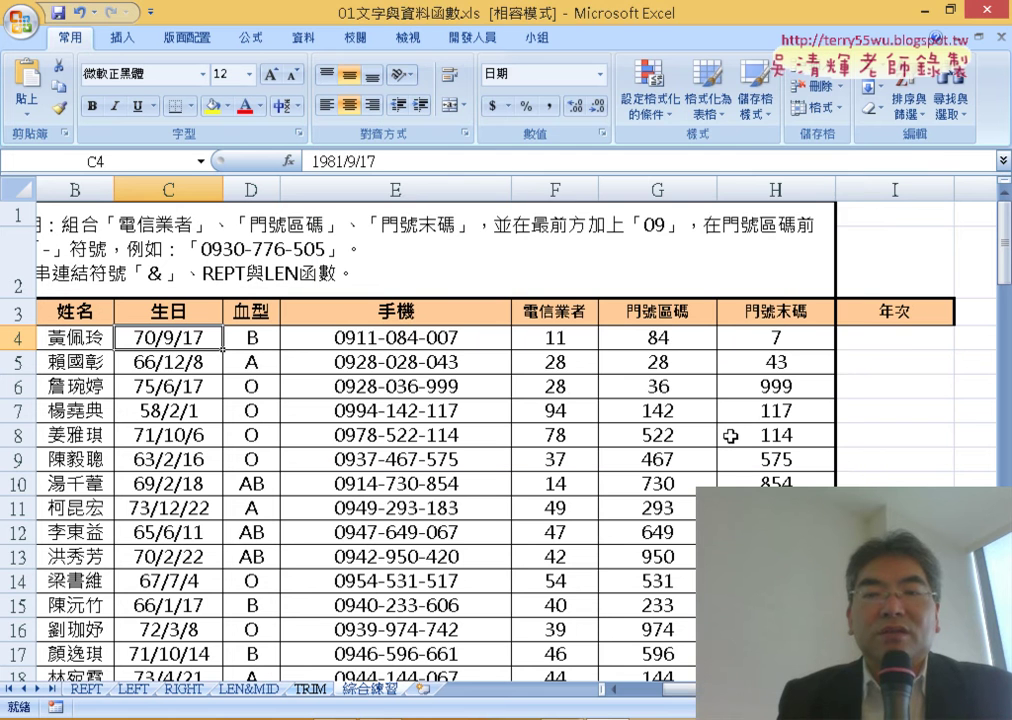
# Insert the TEXT function in I4 and paste "[$-404]e/m/d;@" as its Format_text.
pyautogui.click(906, 340)
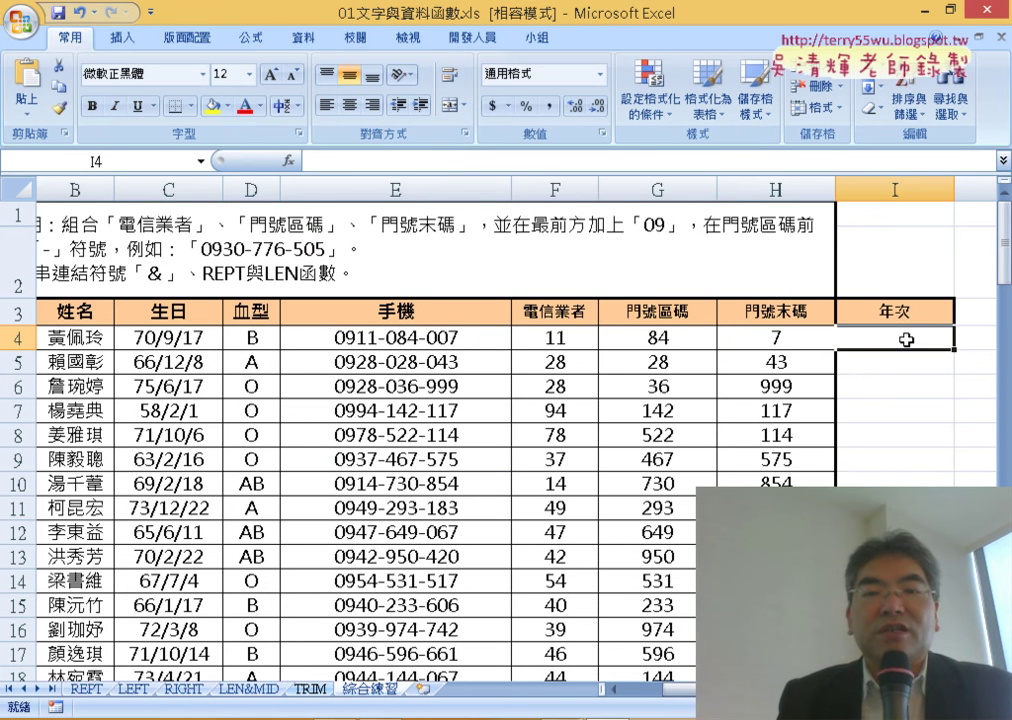
pyautogui.click(290, 161)
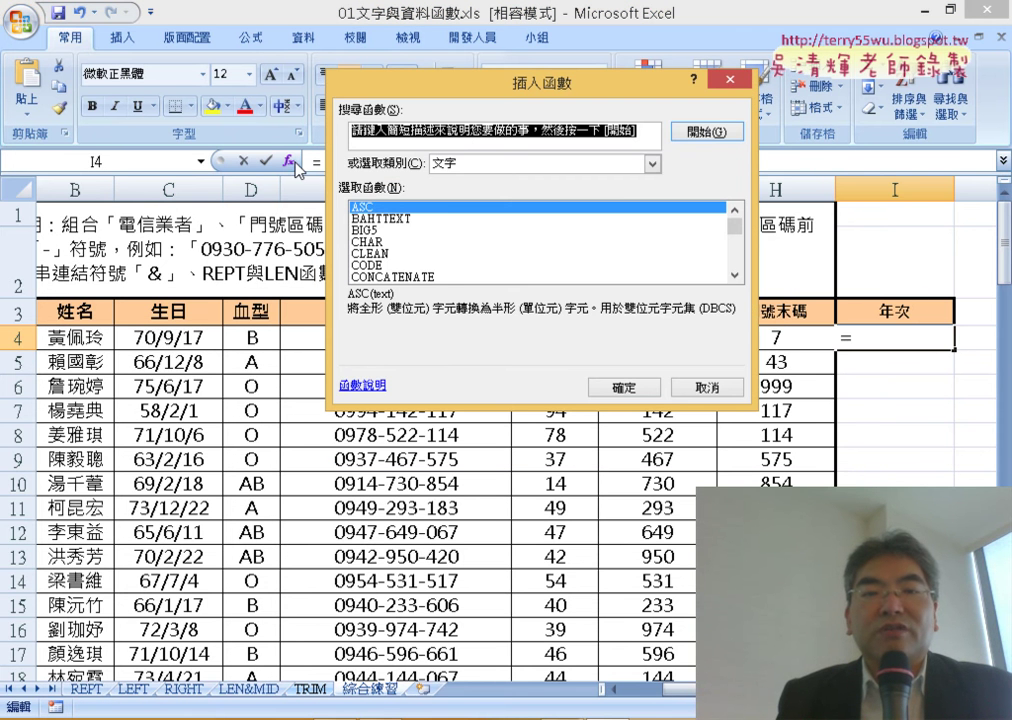
pyautogui.click(615, 164)
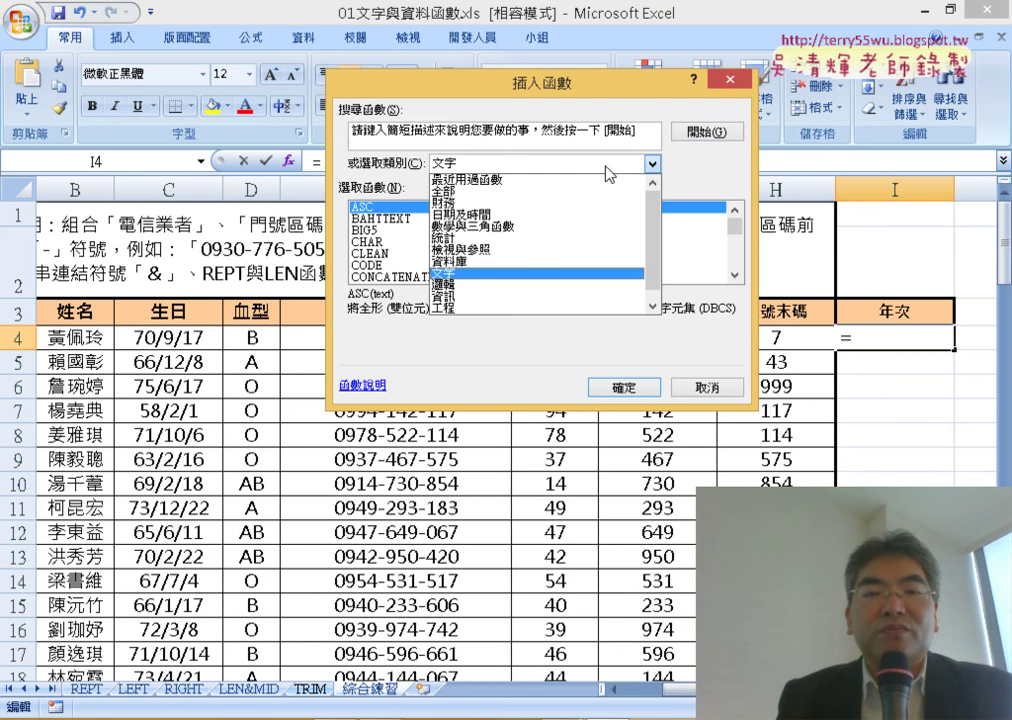
pyautogui.click(580, 183)
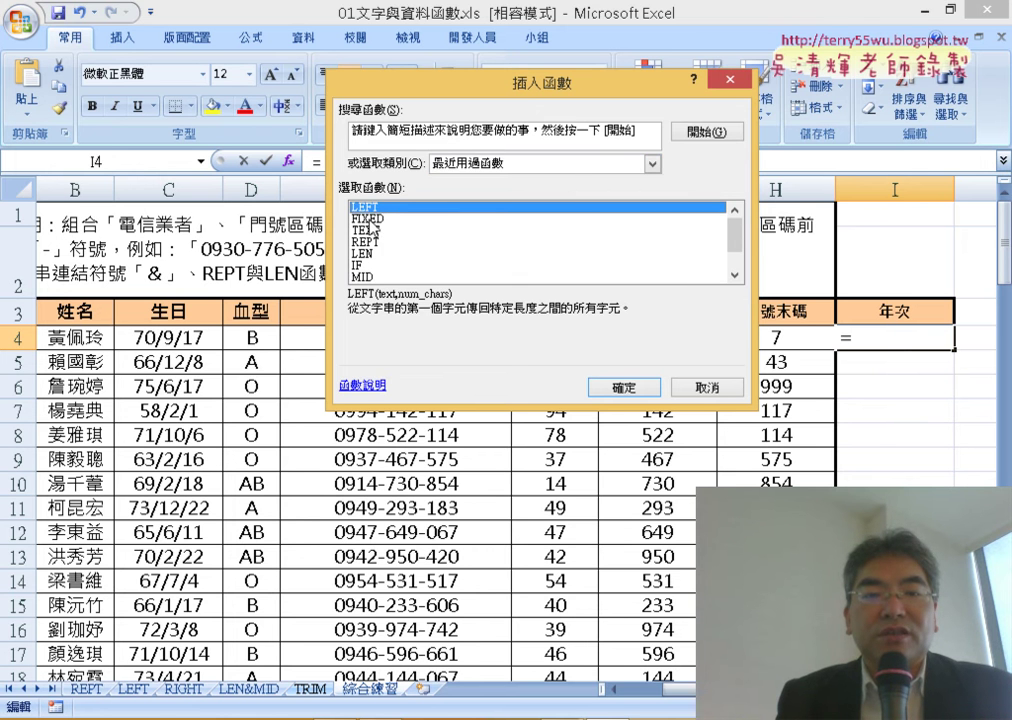
pyautogui.doubleClick(368, 231)
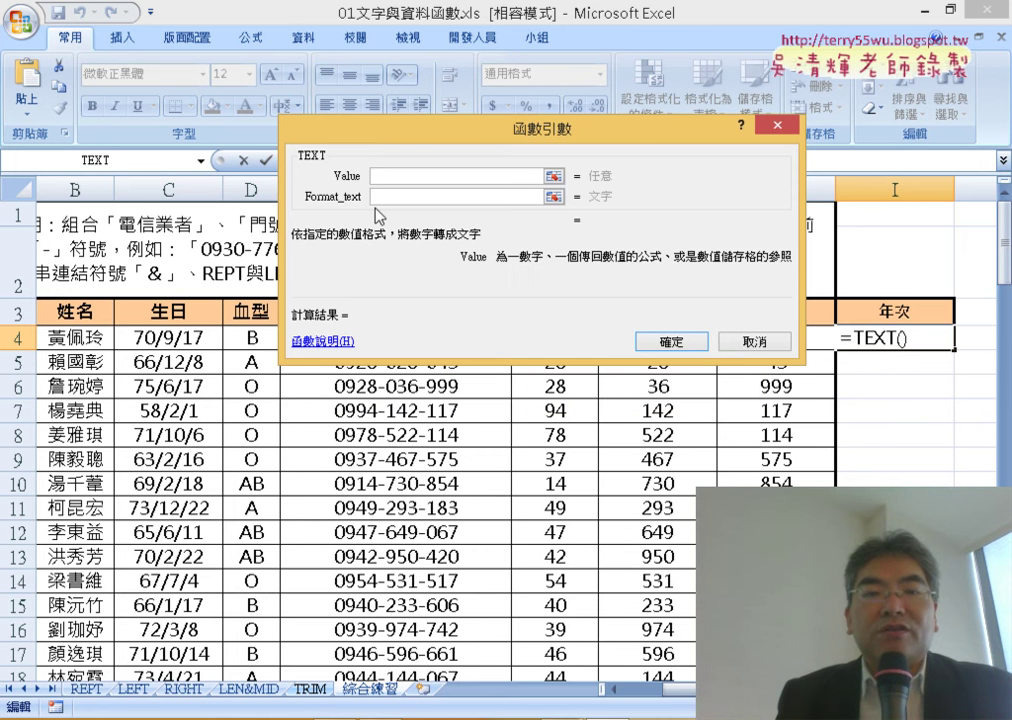
pyautogui.click(458, 196)
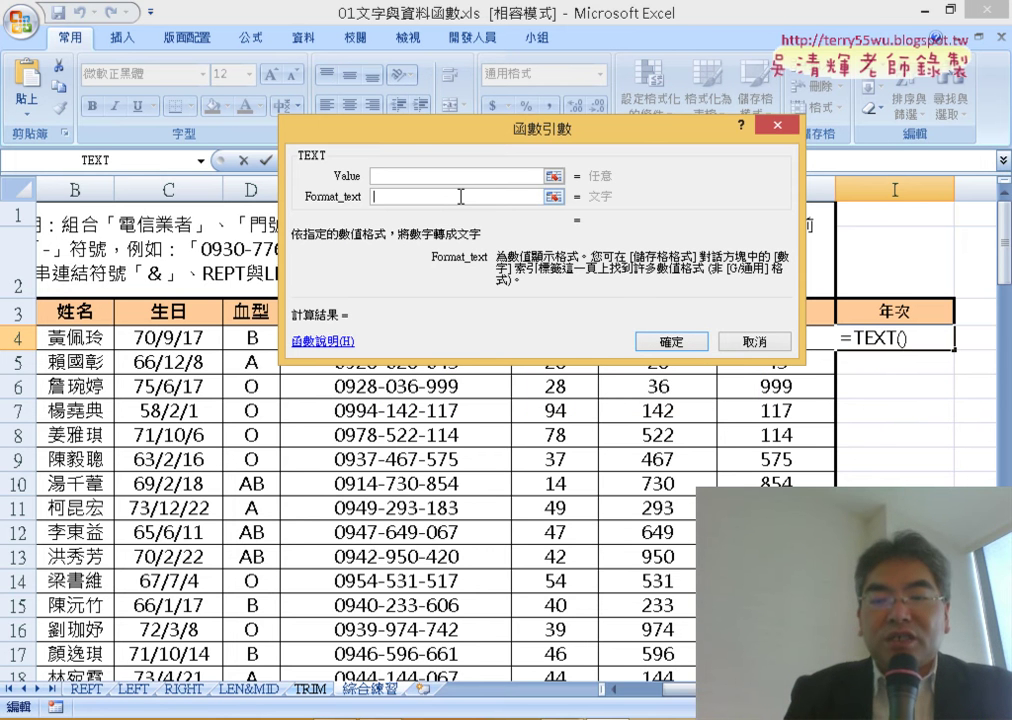
pyautogui.write('""')
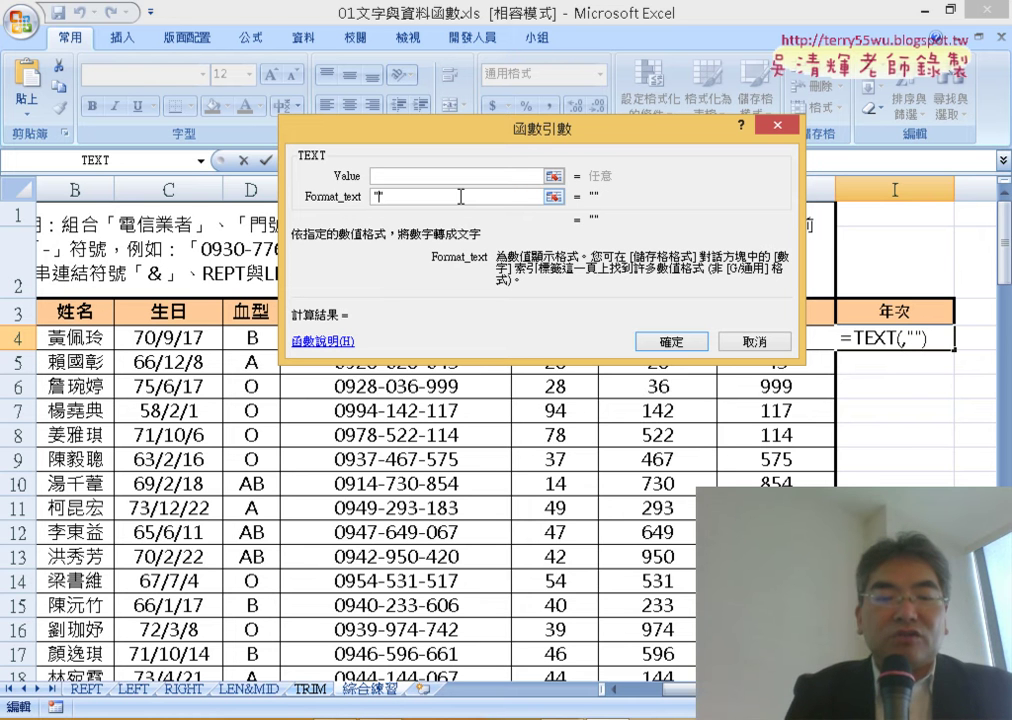
pyautogui.hotkey('ctrl', 'v')
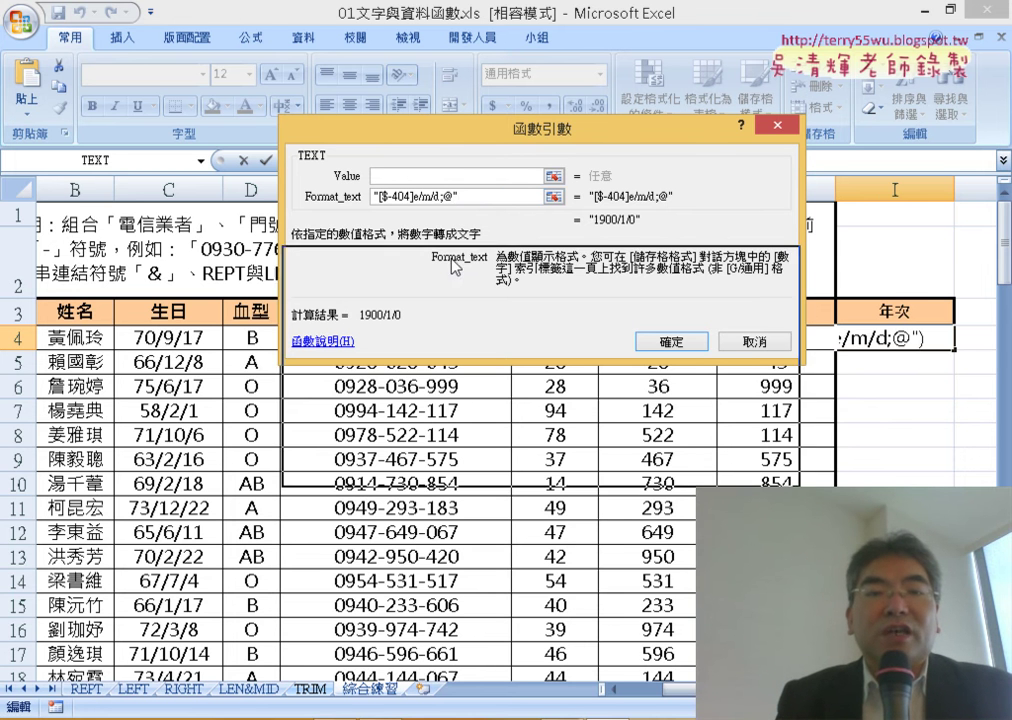
# Move the Function Arguments dialog clear of row 4 and remove a mistaken +C4 from Format_text.
pyautogui.moveTo(250, 362); pyautogui.dragTo(403, 380)
pyautogui.moveTo(285, 130); pyautogui.dragTo(183, 370)
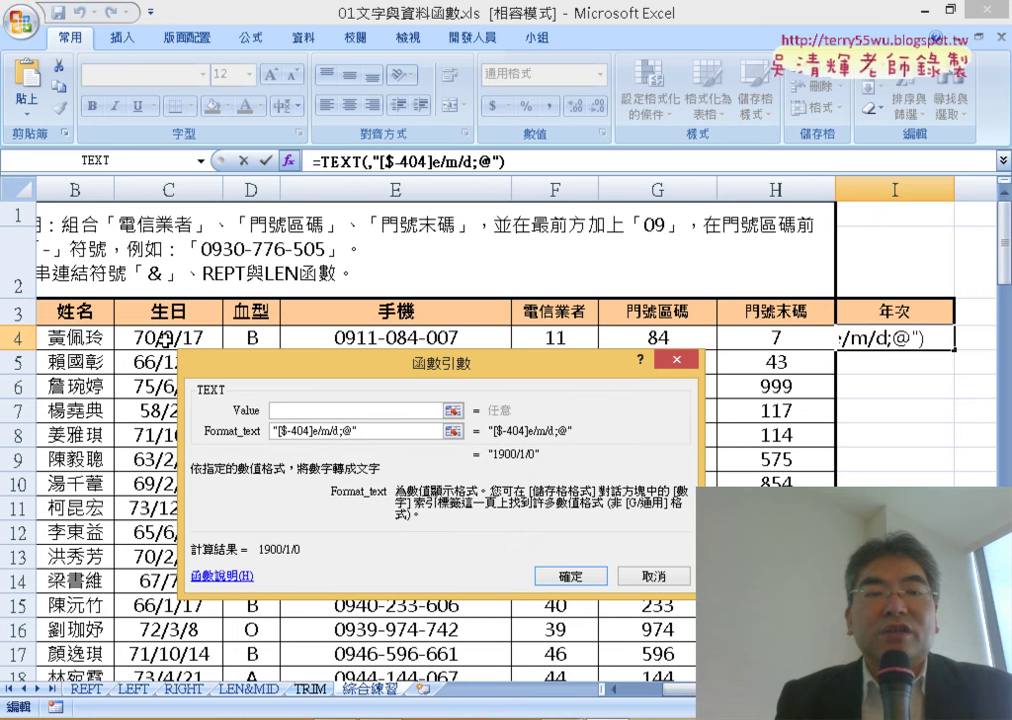
pyautogui.write('+')
pyautogui.click(162, 340)
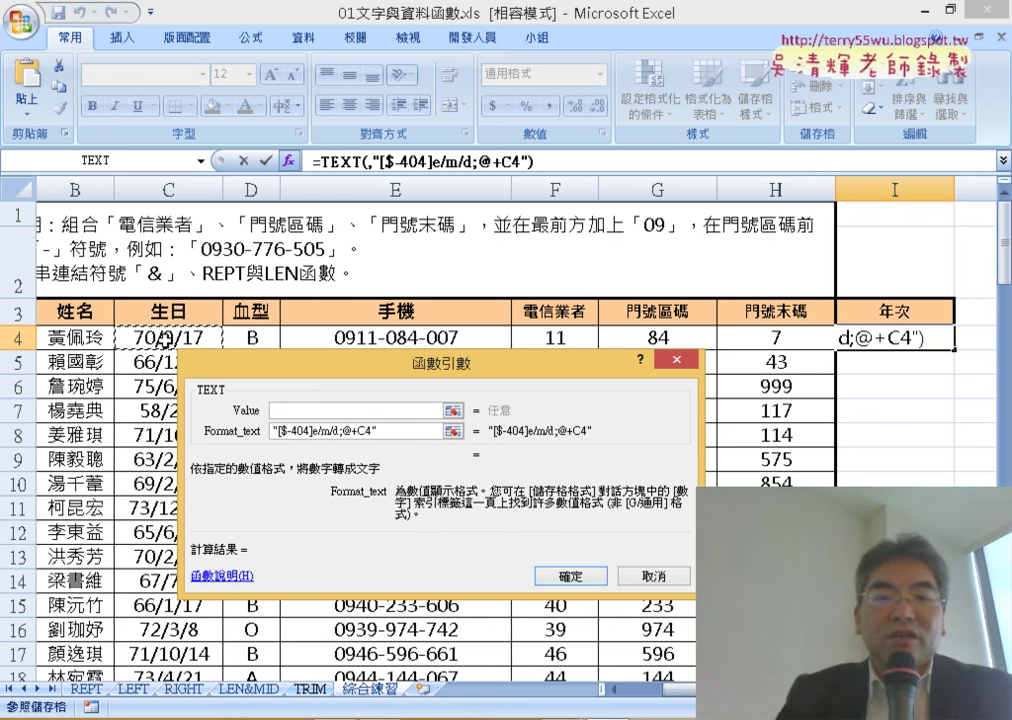
pyautogui.press('BackSpace')
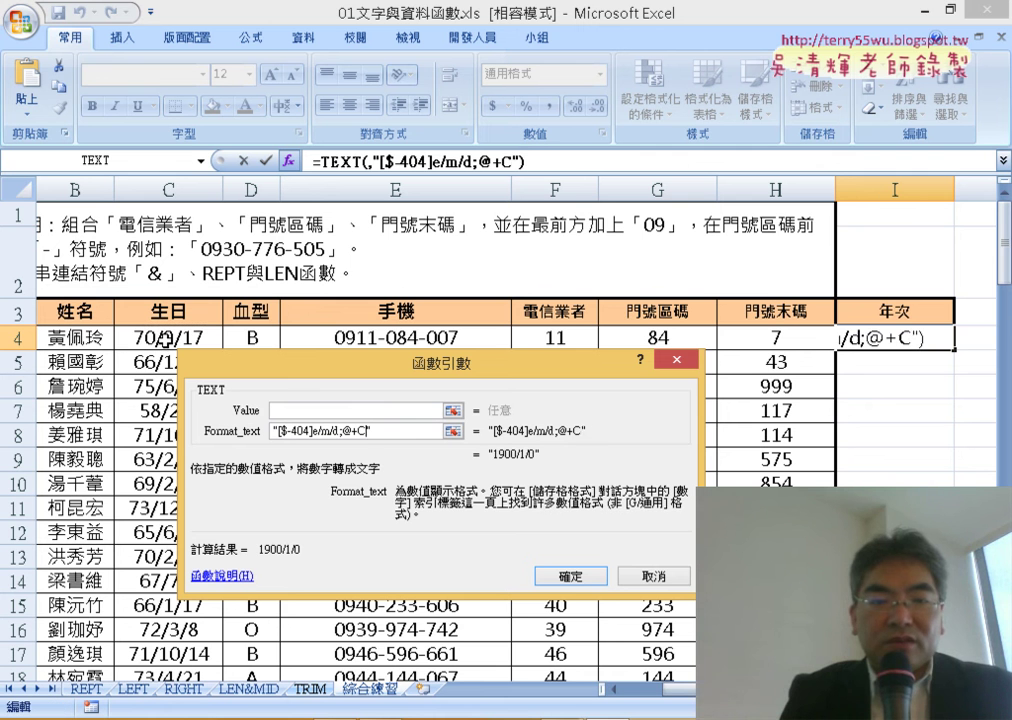
pyautogui.press('BackSpace')
pyautogui.press('BackSpace')
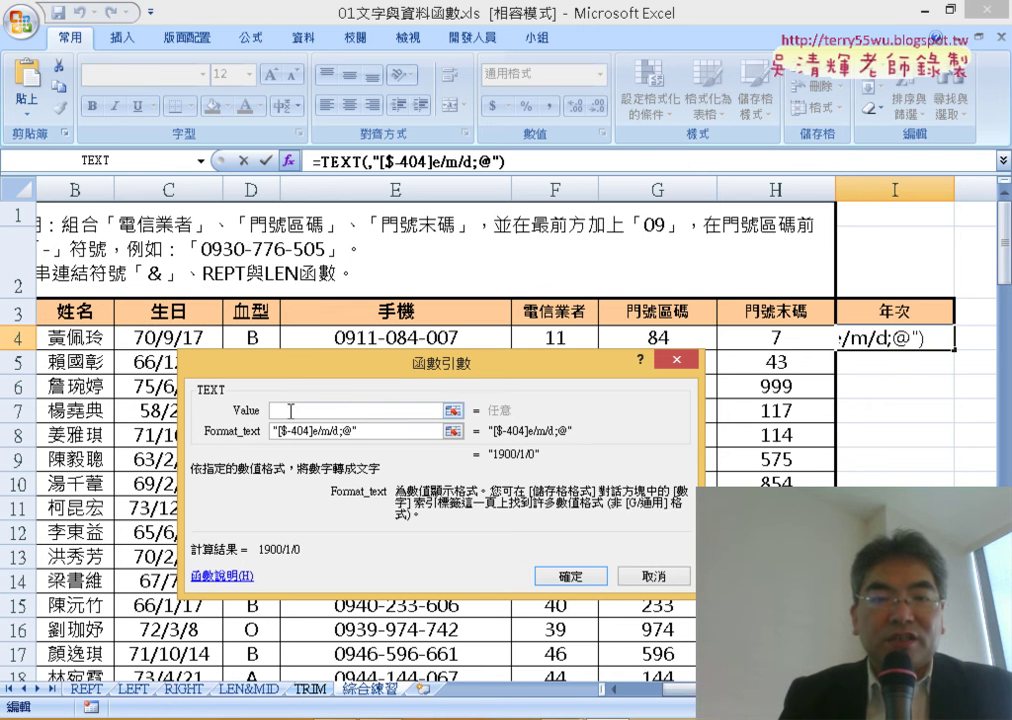
# Use C4 as the TEXT Value and confirm, so I4 displays 70/9/17.
pyautogui.click(290, 410)
pyautogui.click(147, 328)
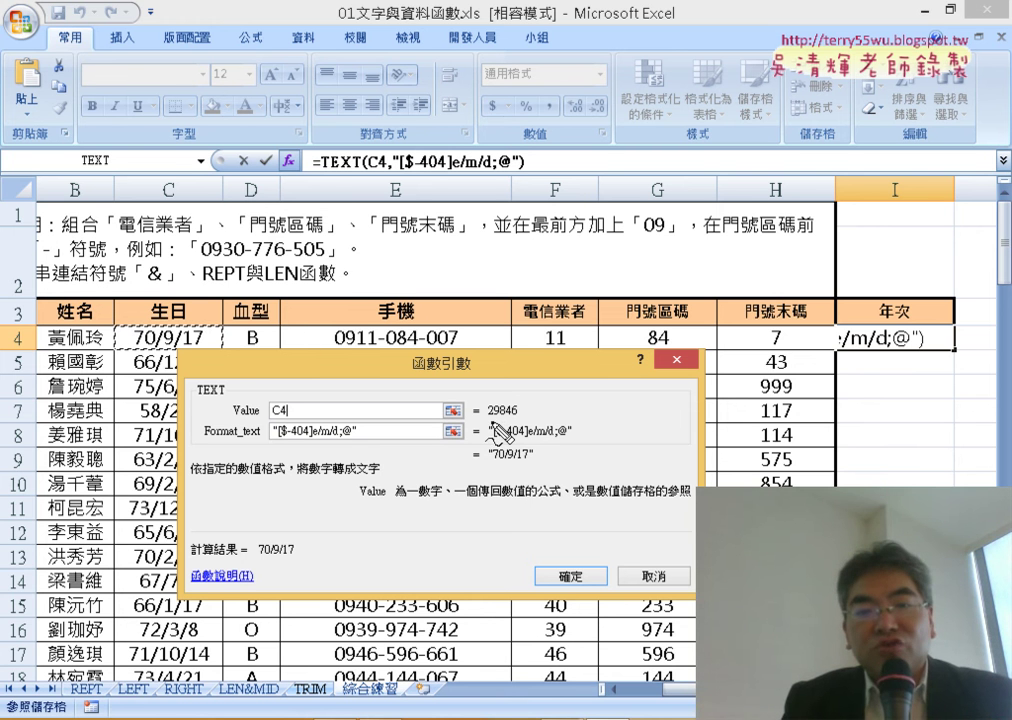
pyautogui.moveTo(490, 411)
pyautogui.mouseDown()
pyautogui.moveTo(515, 405)
pyautogui.moveTo(555, 432)
pyautogui.mouseUp()
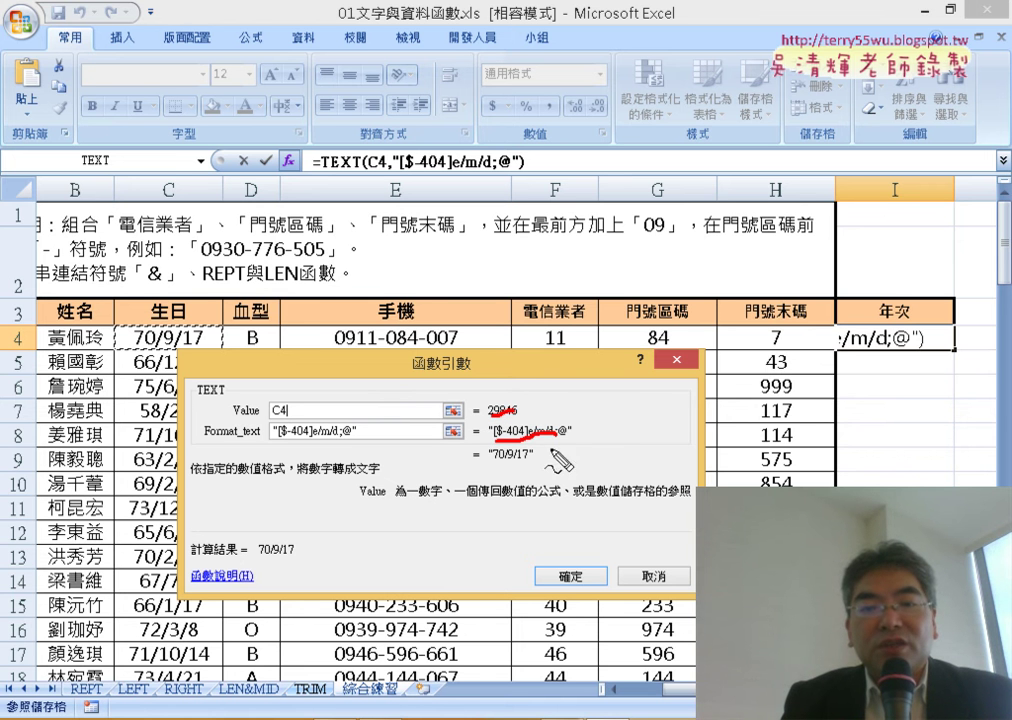
pyautogui.moveTo(510, 463)
pyautogui.mouseDown()
pyautogui.moveTo(528, 466)
pyautogui.moveTo(565, 428)
pyautogui.mouseUp()
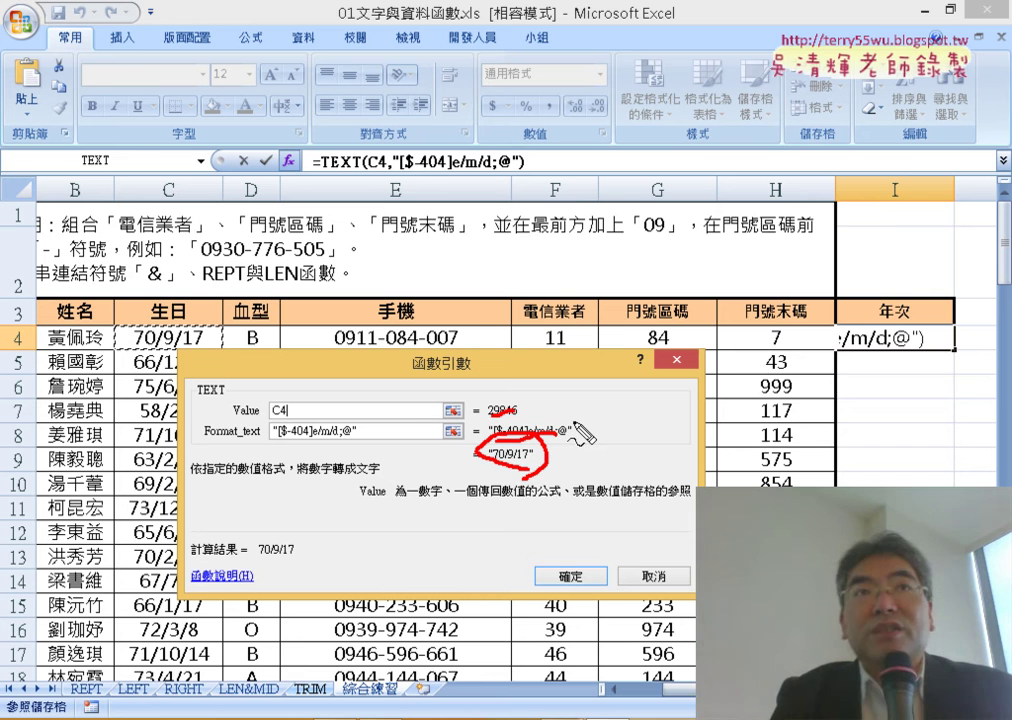
pyautogui.press('Escape')
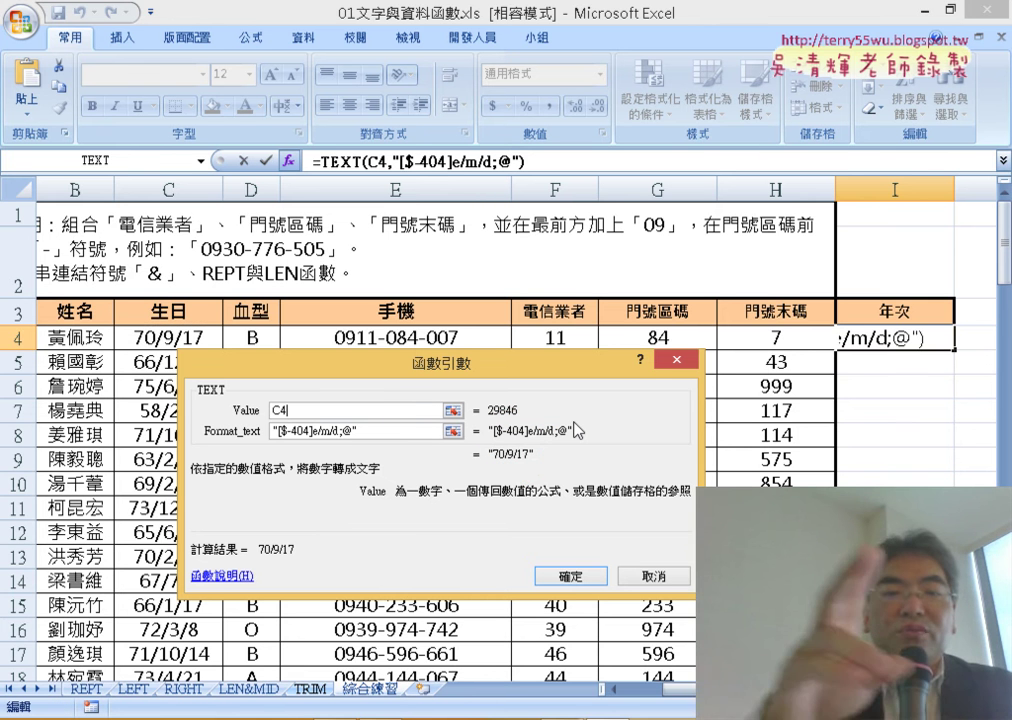
pyautogui.click(572, 576)
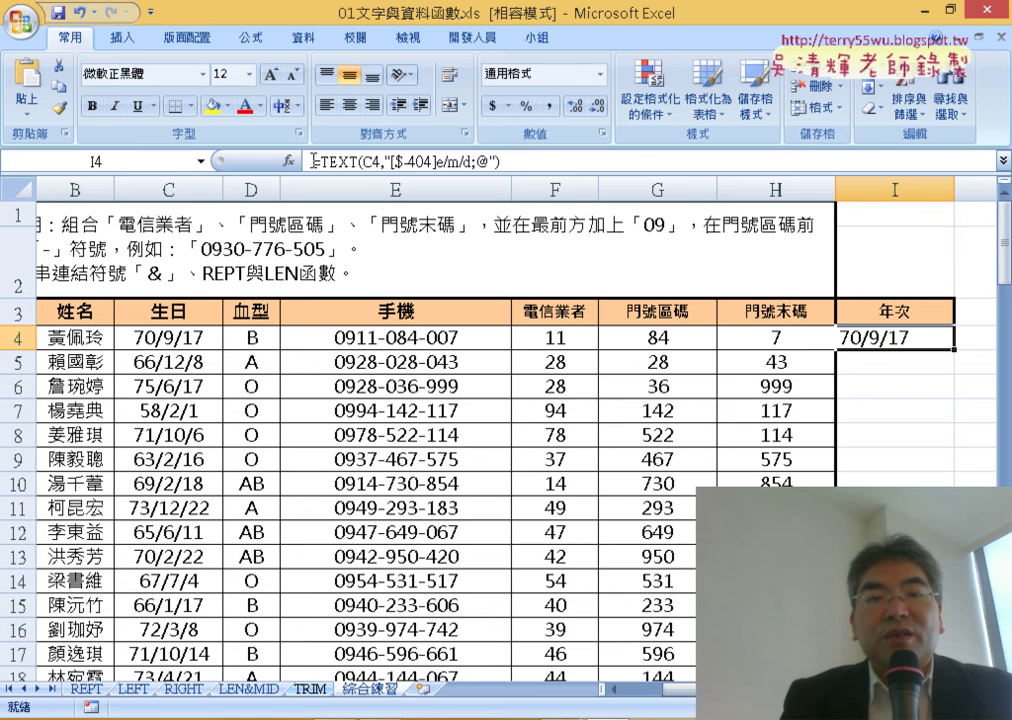
# Wrap I4's TEXT formula in LEFT with Num_chars 2, giving =LEFT(TEXT(C4,"[$-404]e/m/d;@"),2).
pyautogui.moveTo(314, 160); pyautogui.dragTo(524, 166)
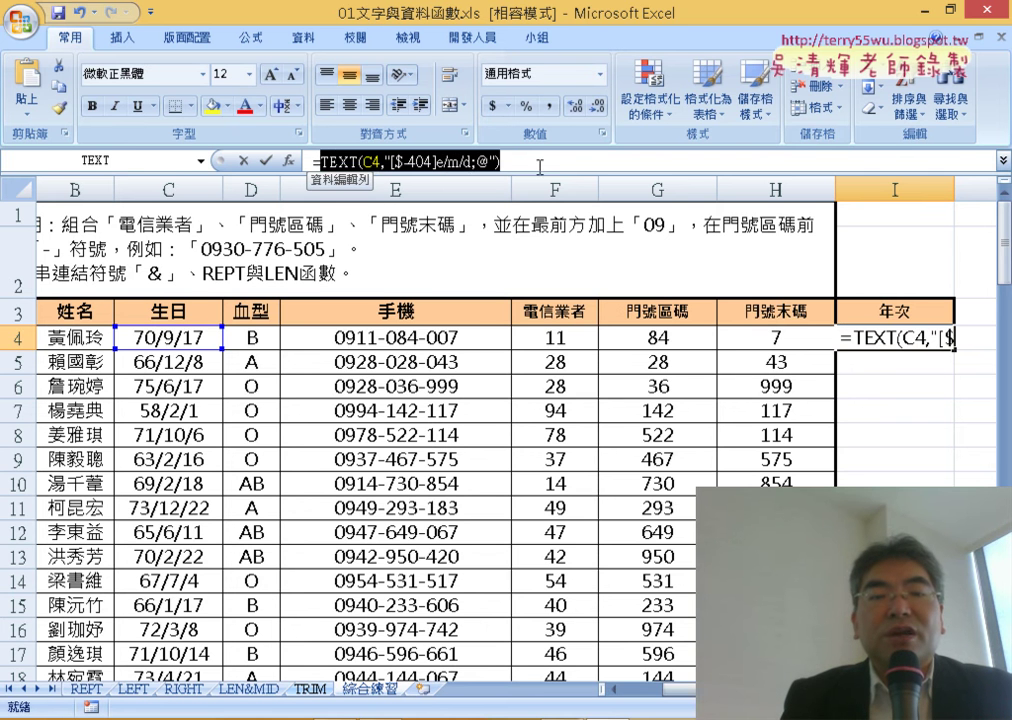
pyautogui.rightClick(419, 166)
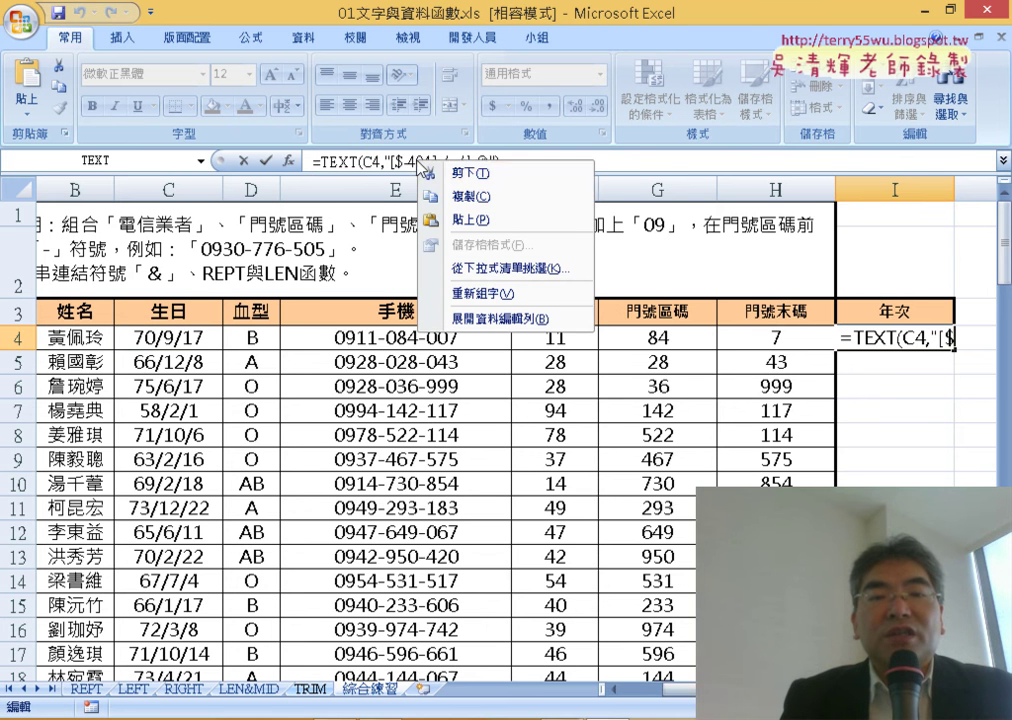
pyautogui.click(455, 173)
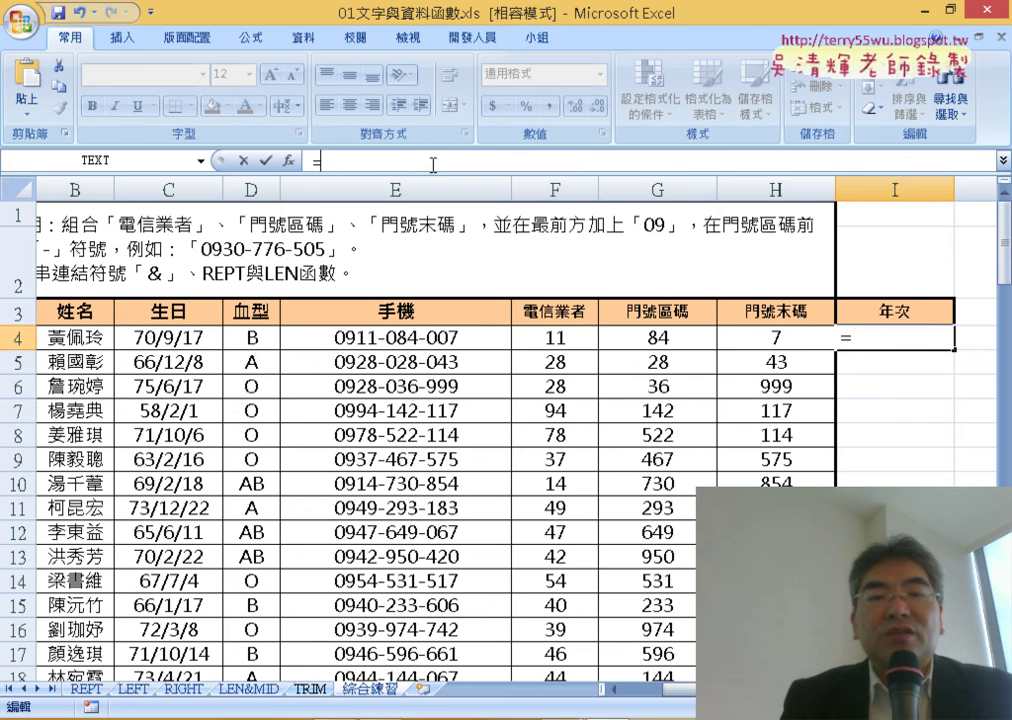
pyautogui.click(288, 162)
pyautogui.doubleClick(287, 455)
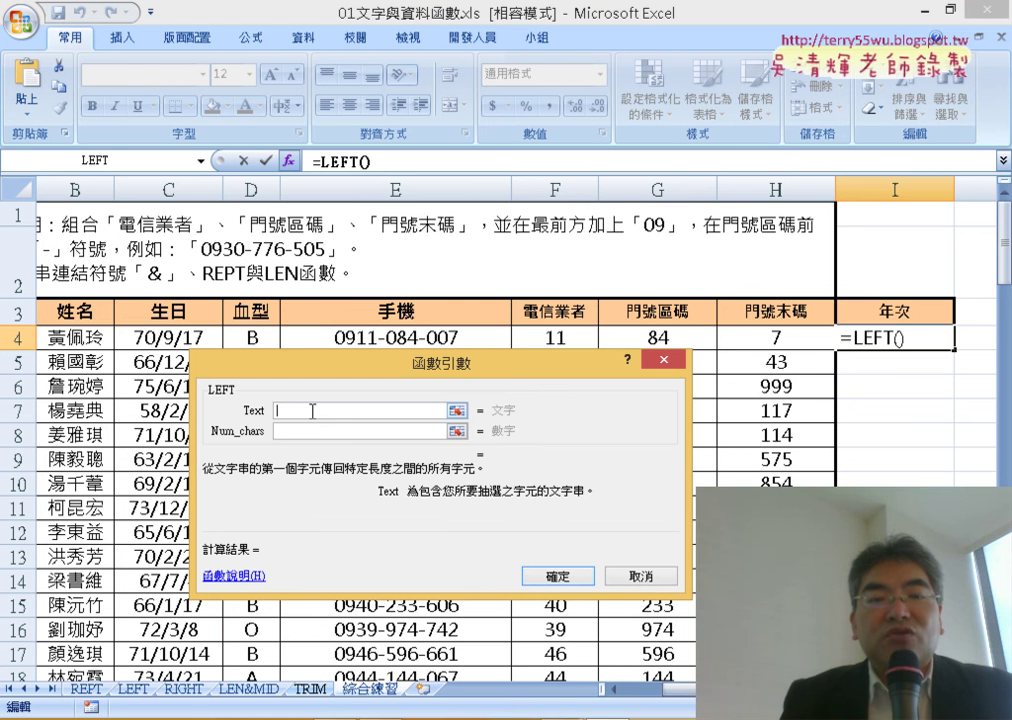
pyautogui.rightClick(312, 410)
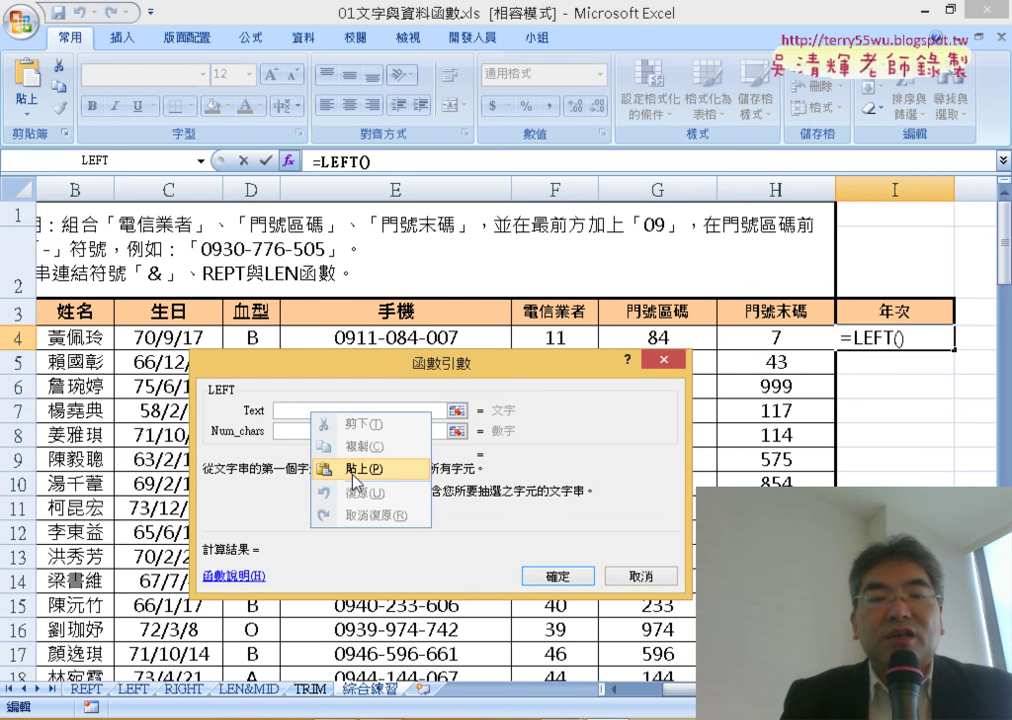
pyautogui.click(358, 469)
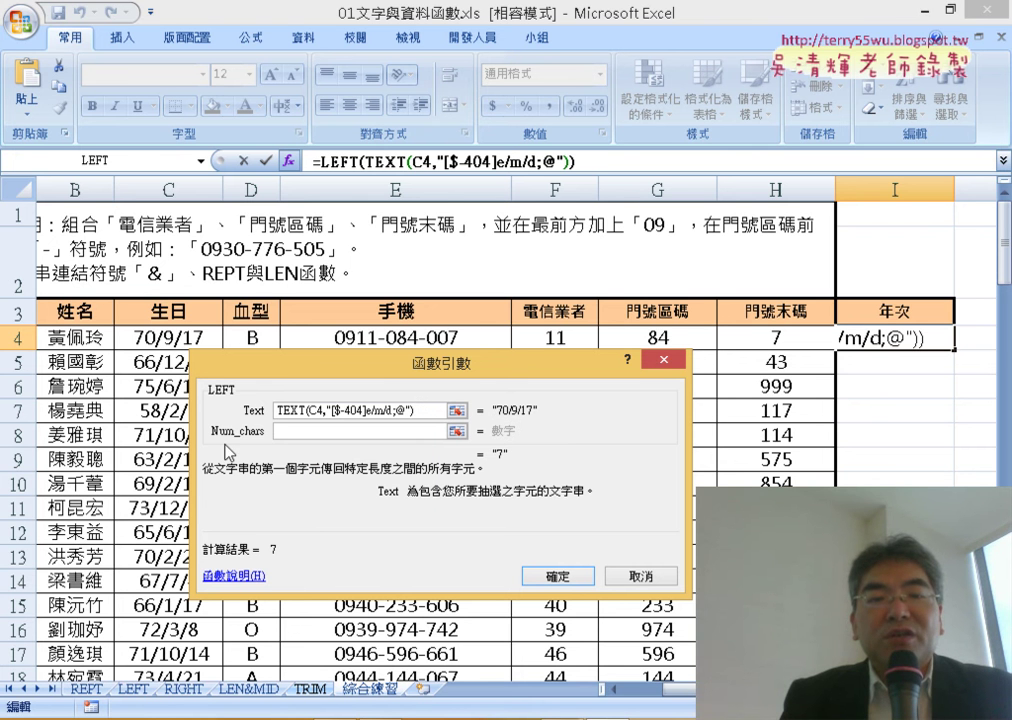
pyautogui.click(278, 430)
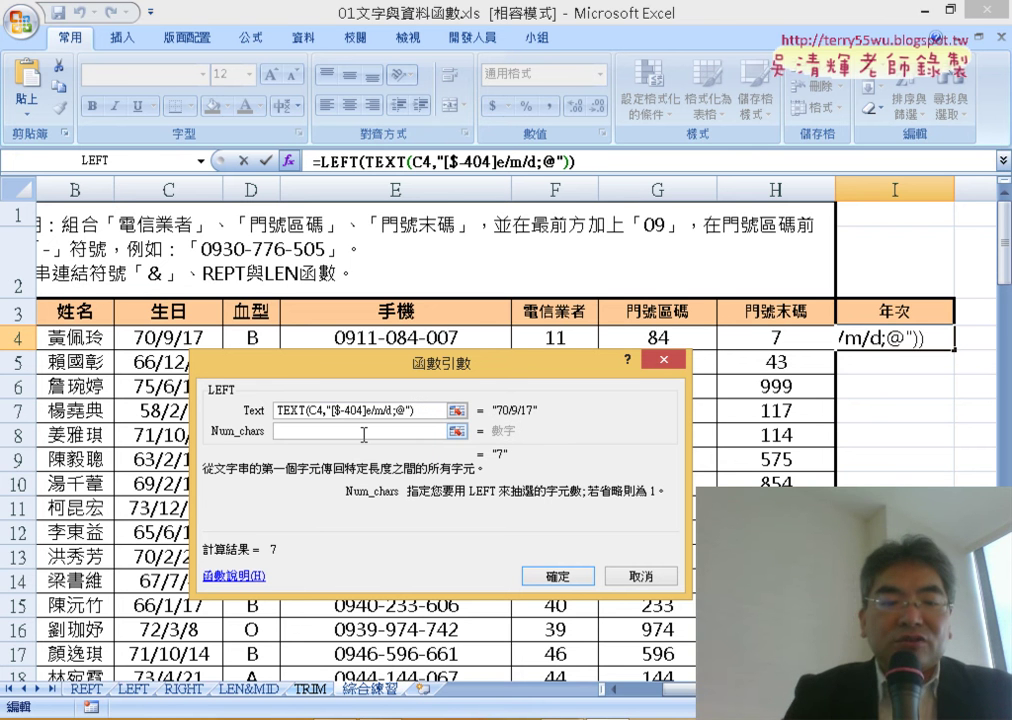
pyautogui.write('2')
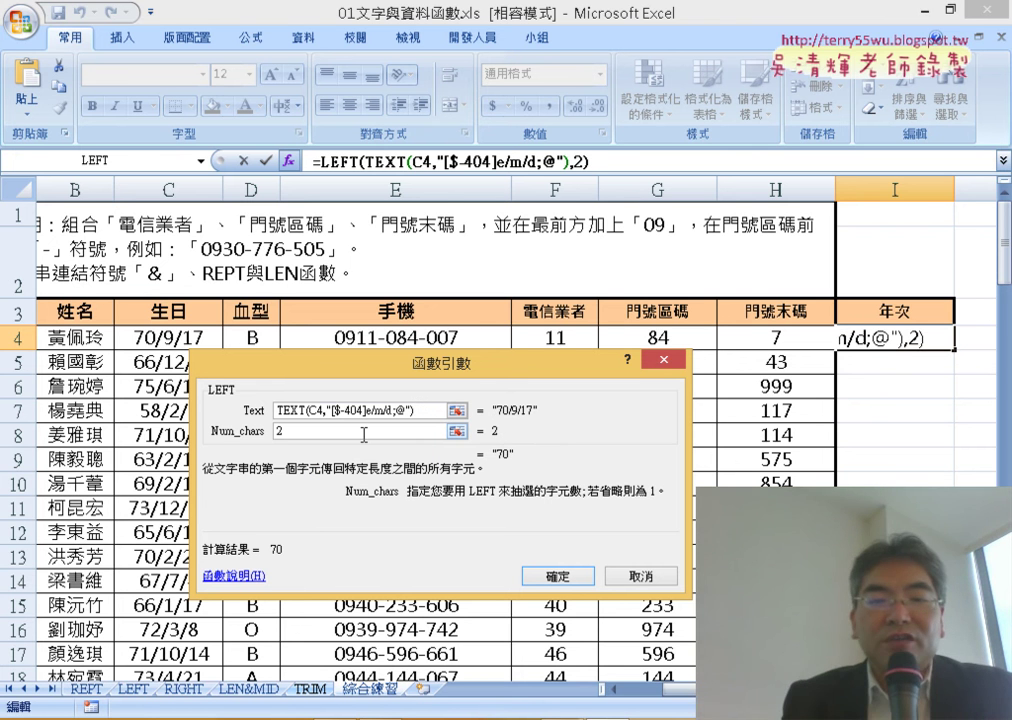
pyautogui.click(552, 576)
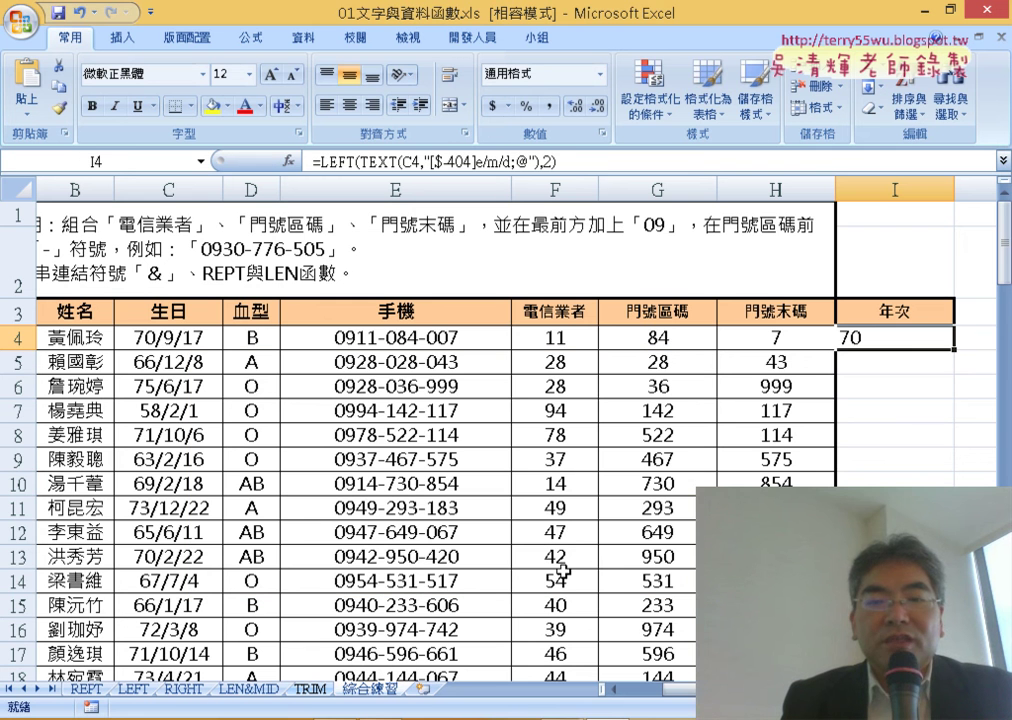
# Fill the LEFT year formula down column I, narrow the column, and check the years.
pyautogui.doubleClick(957, 351)
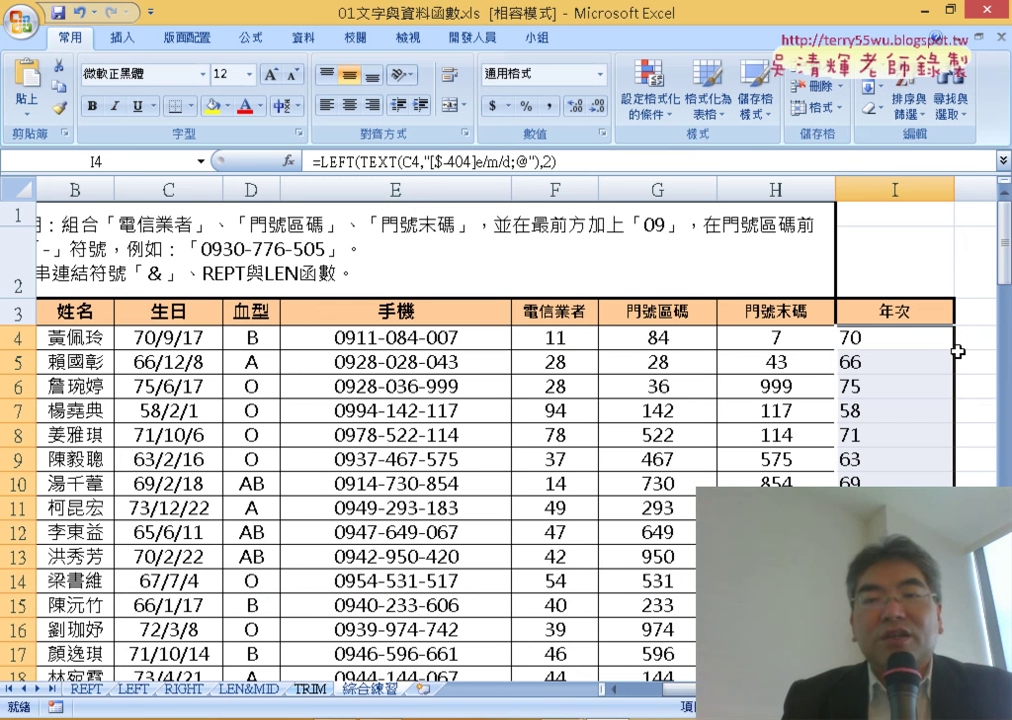
pyautogui.moveTo(957, 183); pyautogui.dragTo(925, 183)
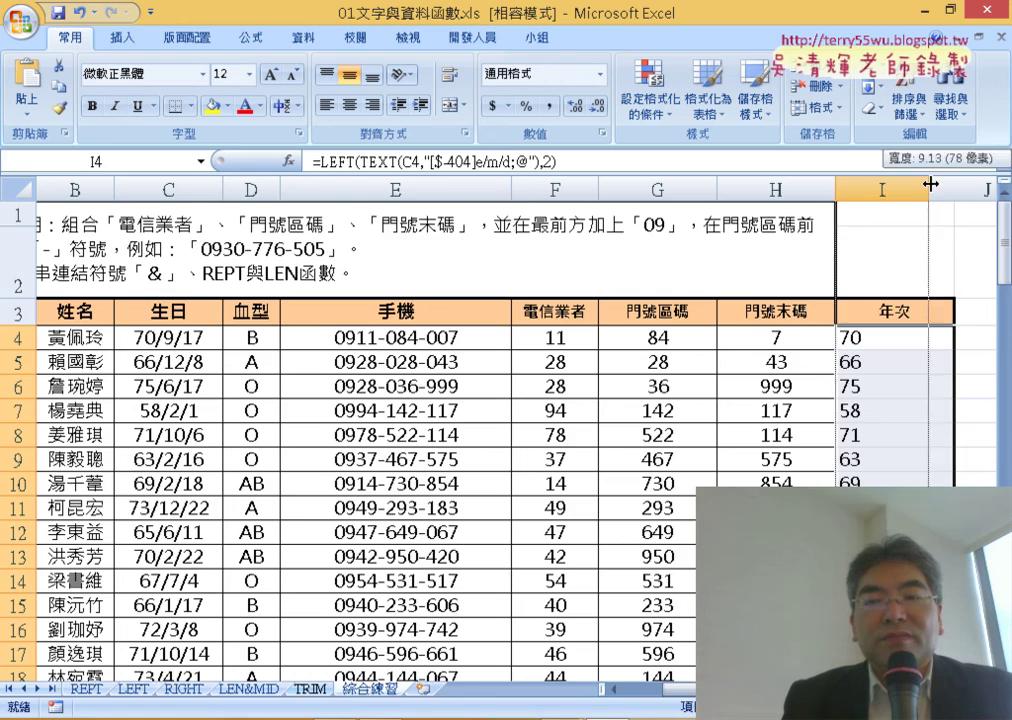
pyautogui.scroll(-2, 909, 344)
pyautogui.scroll(-6, 909, 344)
pyautogui.scroll(-6, 909, 344)
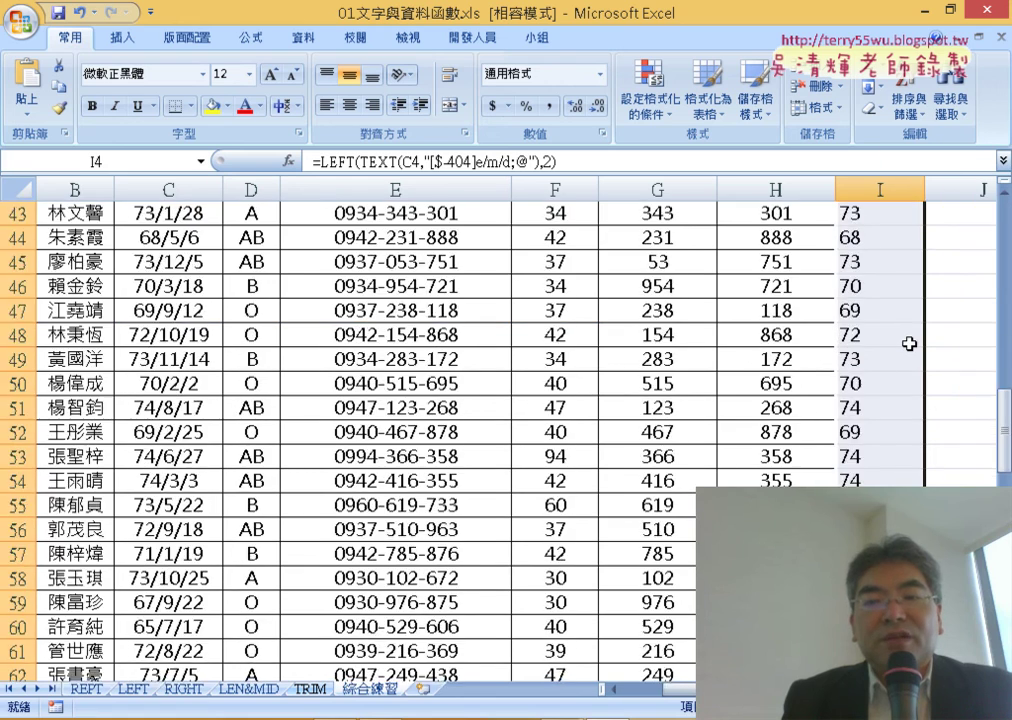
pyautogui.scroll(-5, 909, 344)
pyautogui.scroll(-4, 909, 344)
pyautogui.scroll(8, 909, 344)
pyautogui.scroll(3, 909, 344)
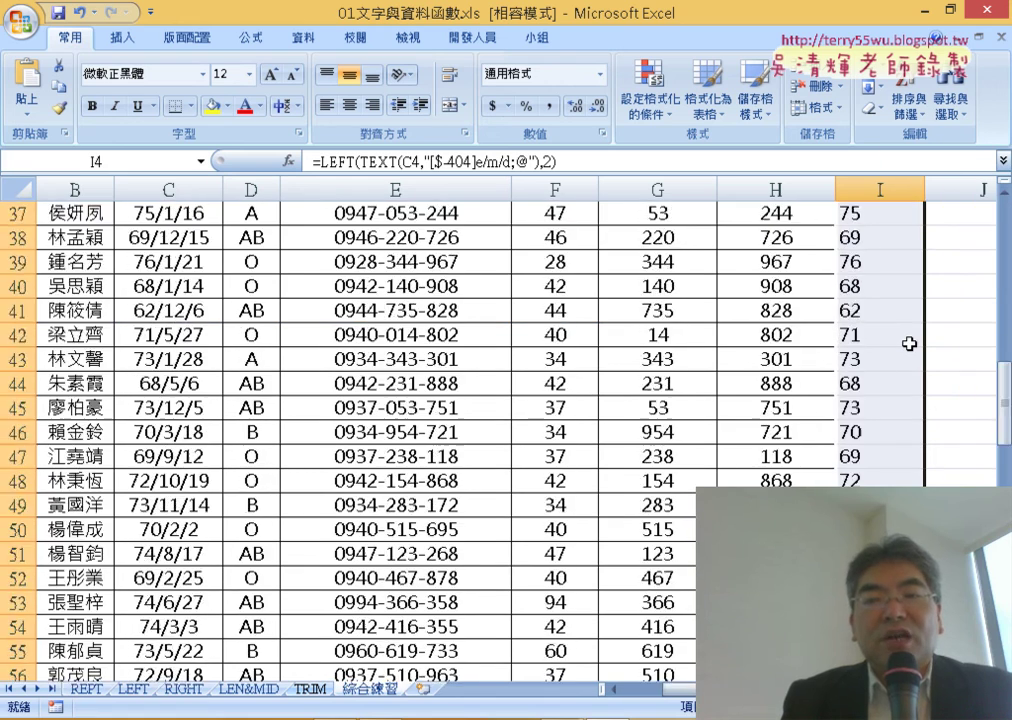
pyautogui.scroll(7, 909, 344)
pyautogui.scroll(5, 909, 344)
pyautogui.click(903, 342)
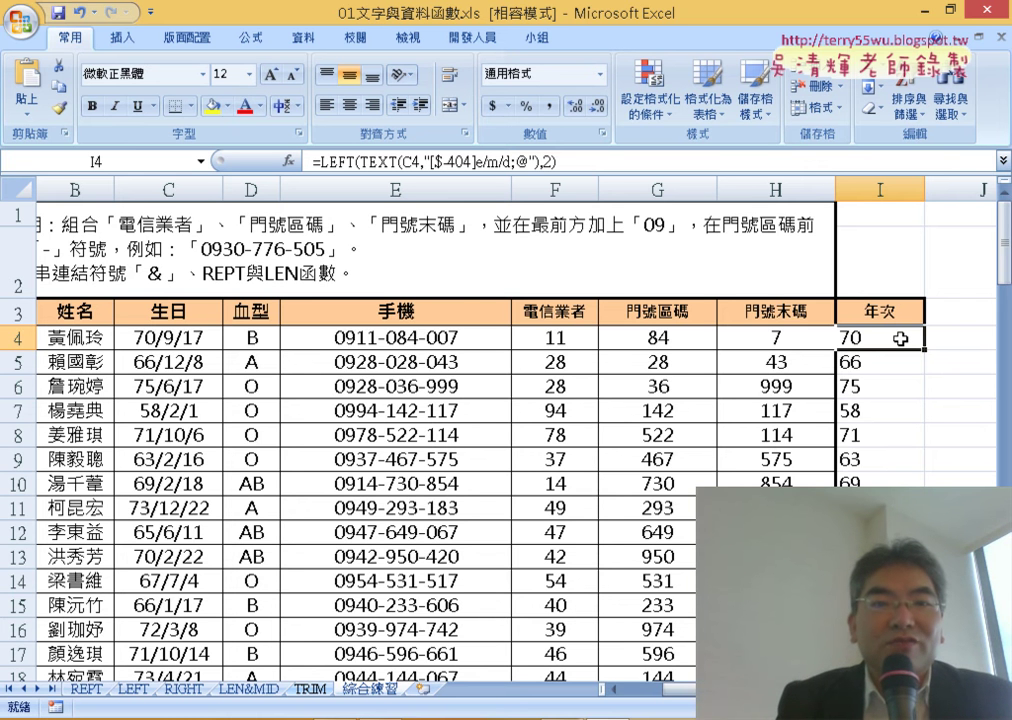
# Wrap I4's LEFT formula in VALUE so the year becomes a number.
pyautogui.click(325, 162)
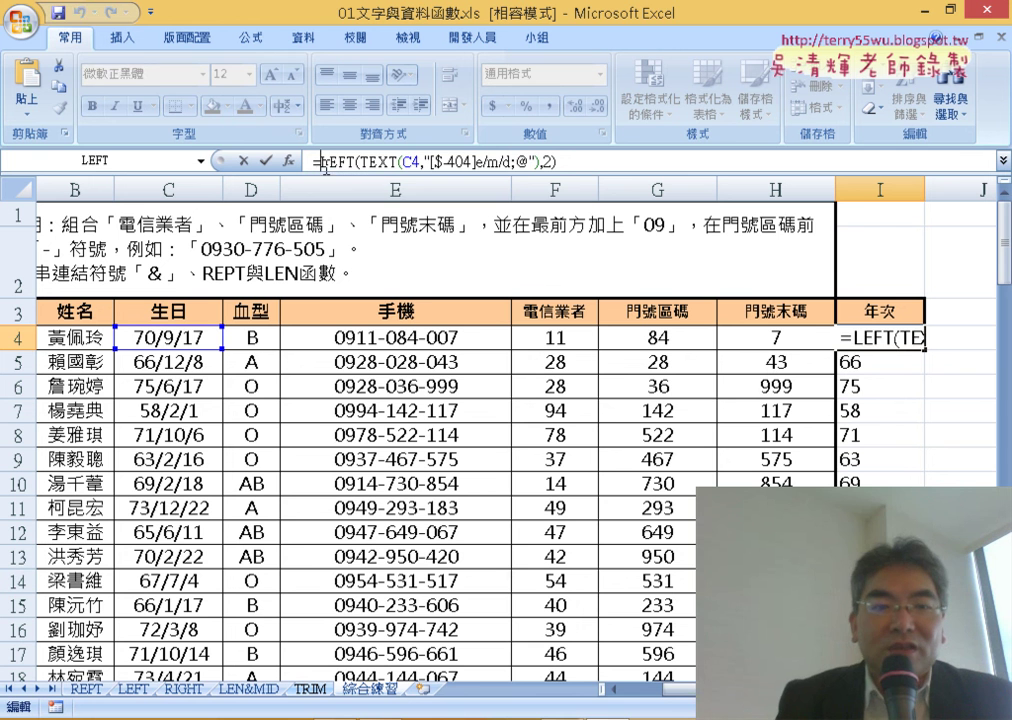
pyautogui.write('v')
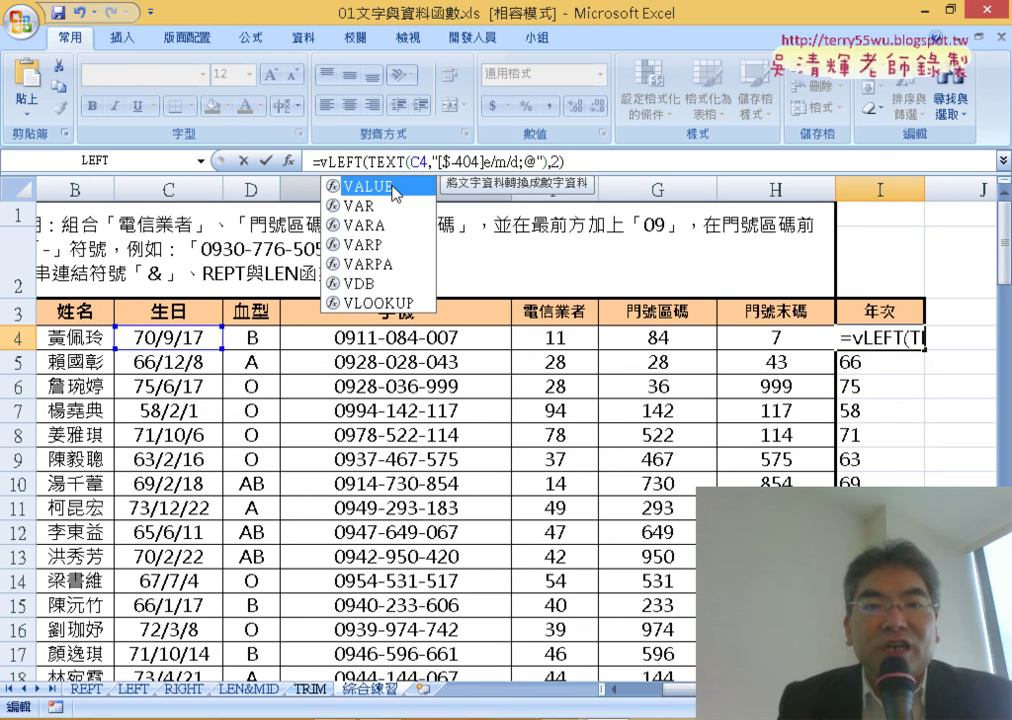
pyautogui.doubleClick(380, 187)
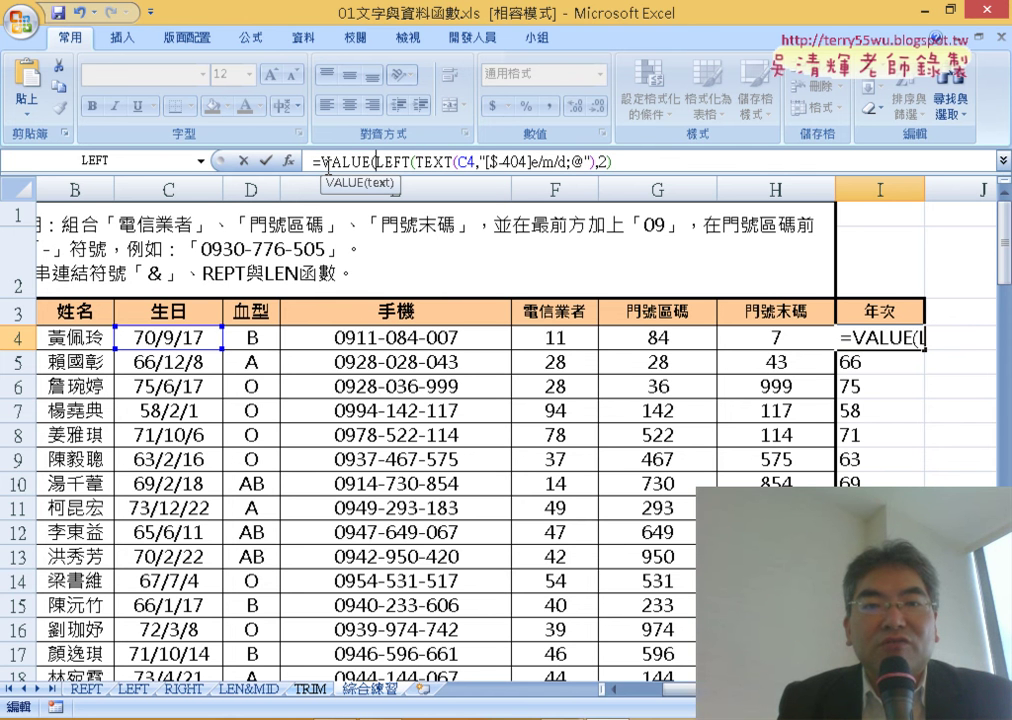
pyautogui.click(638, 161)
pyautogui.write(')')
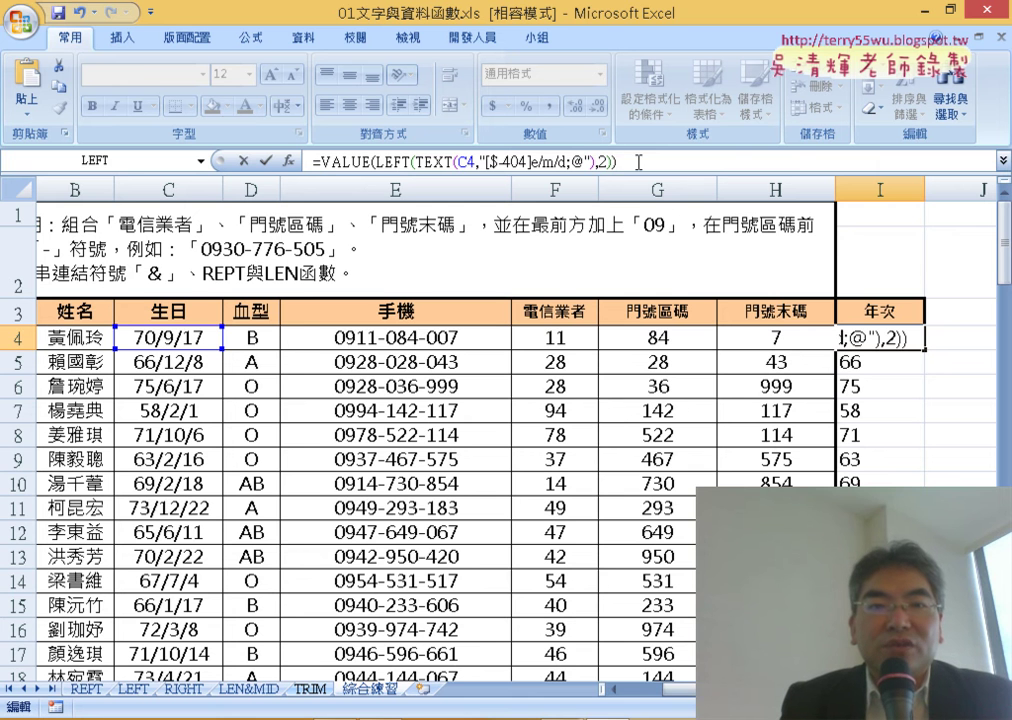
pyautogui.click(266, 160)
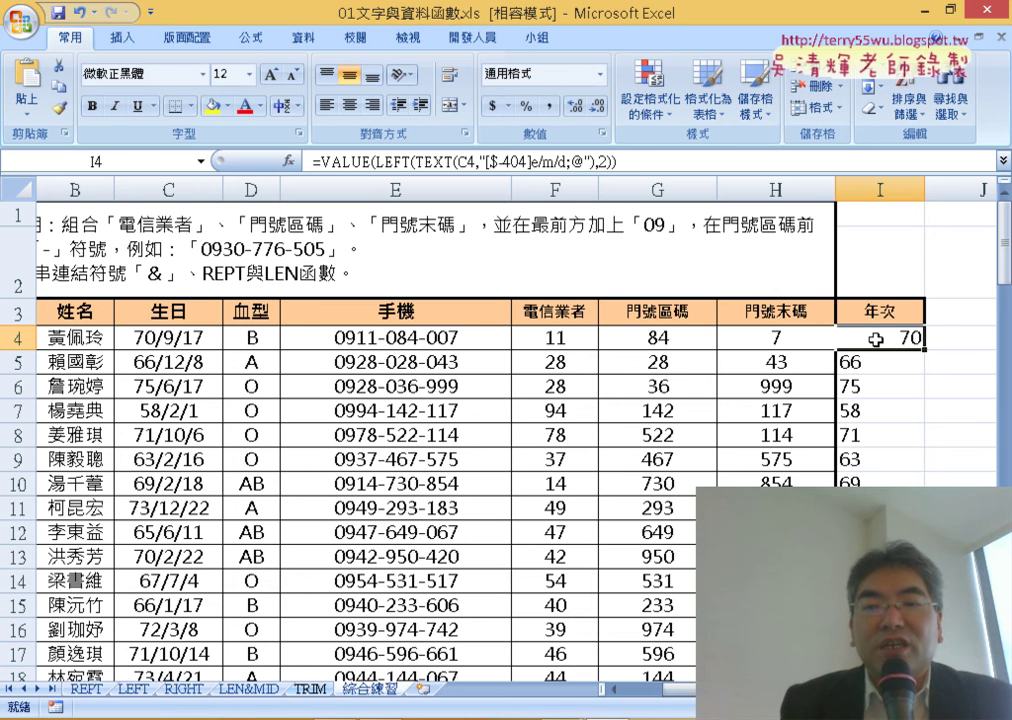
# Refill the VALUE year formula down column I and narrow the column to fit.
pyautogui.doubleClick(922, 349)
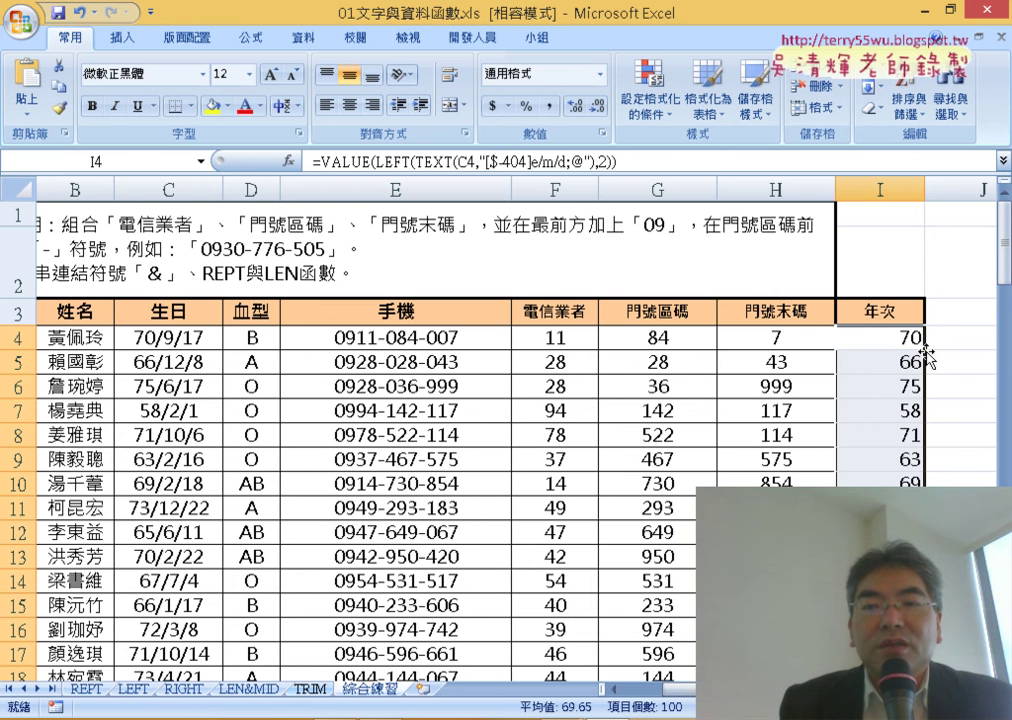
pyautogui.moveTo(922, 190); pyautogui.dragTo(893, 187)
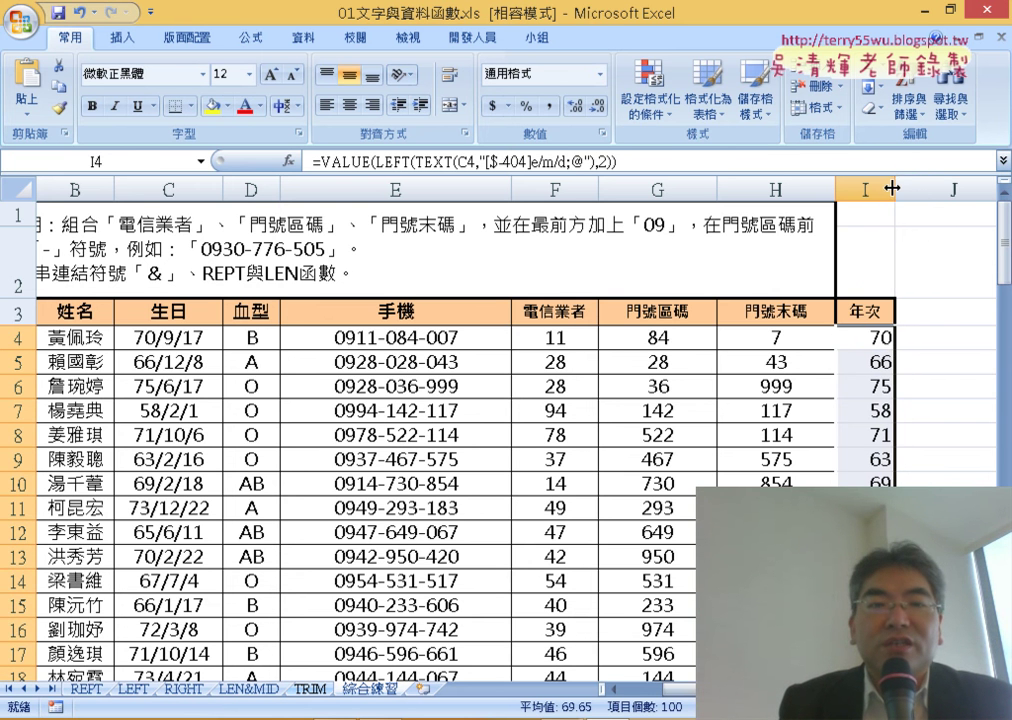
pyautogui.click(350, 410)
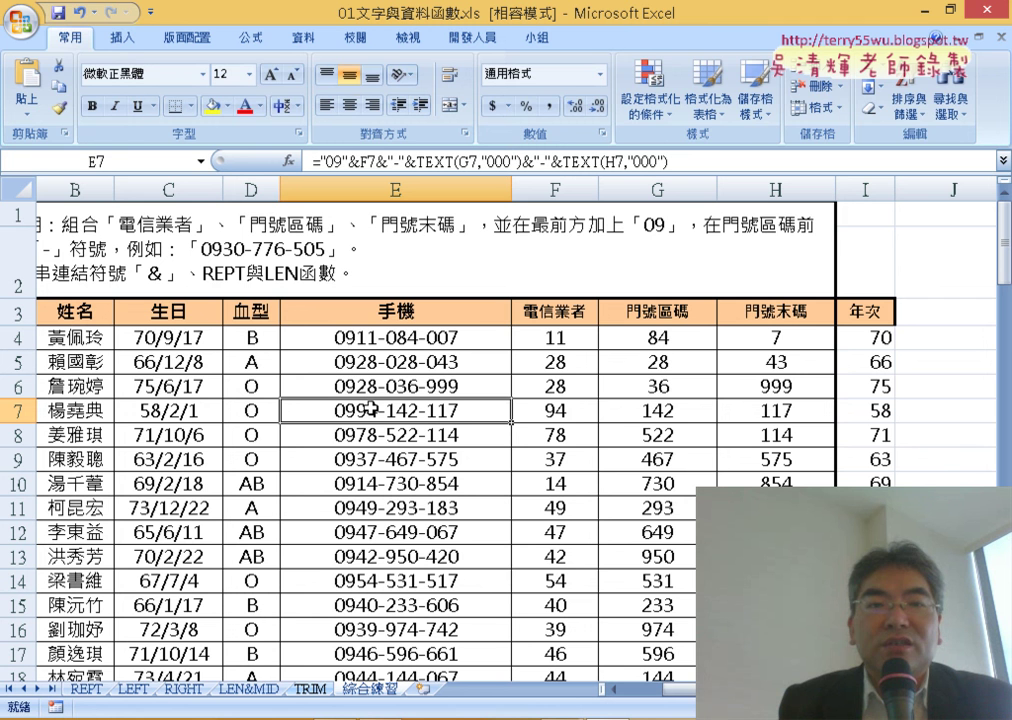
# Start an Insert PivotTable and extend the source range from A3 with Ctrl+Shift+arrows.
pyautogui.click(124, 38)
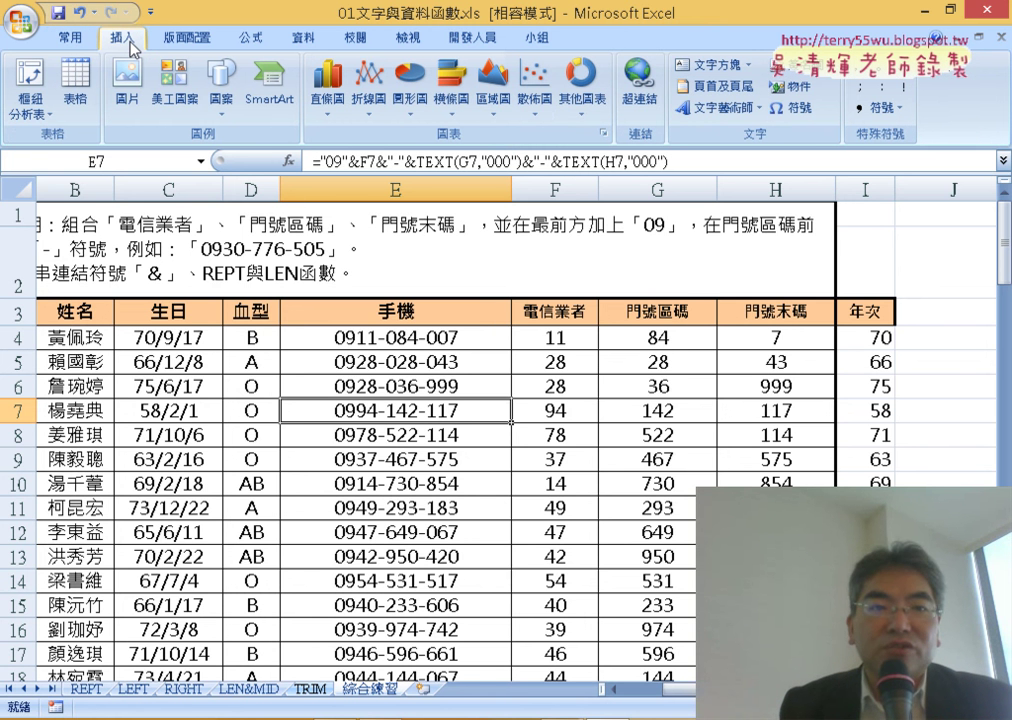
pyautogui.click(28, 72)
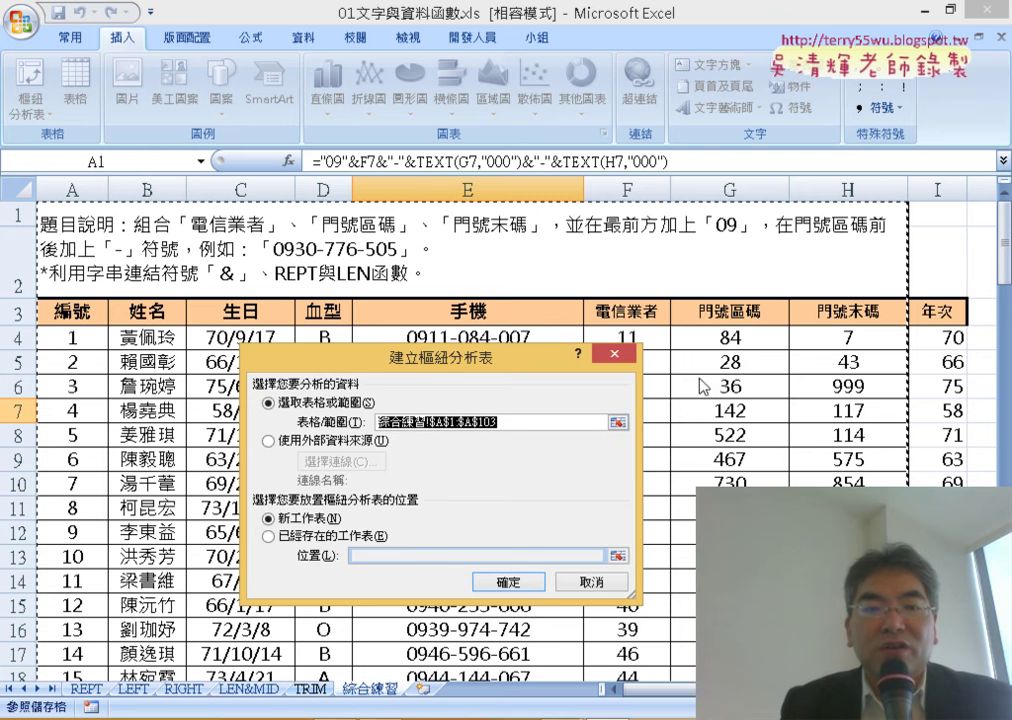
pyautogui.moveTo(66, 310); pyautogui.dragTo(80, 311)
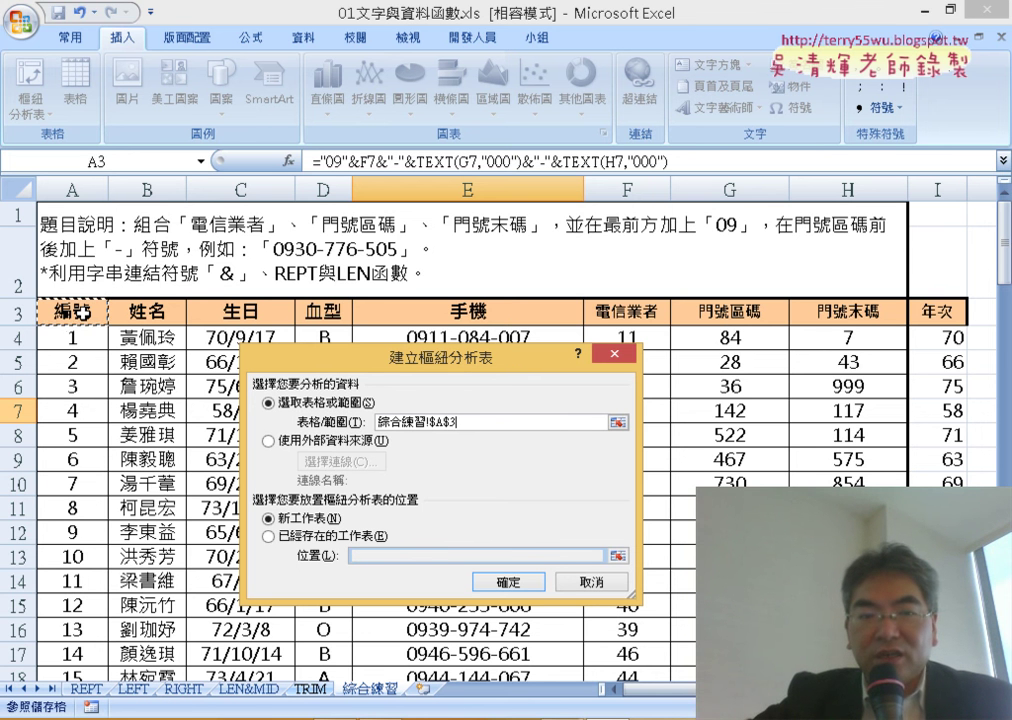
pyautogui.hotkey('ctrl', 'shift', 'Right')
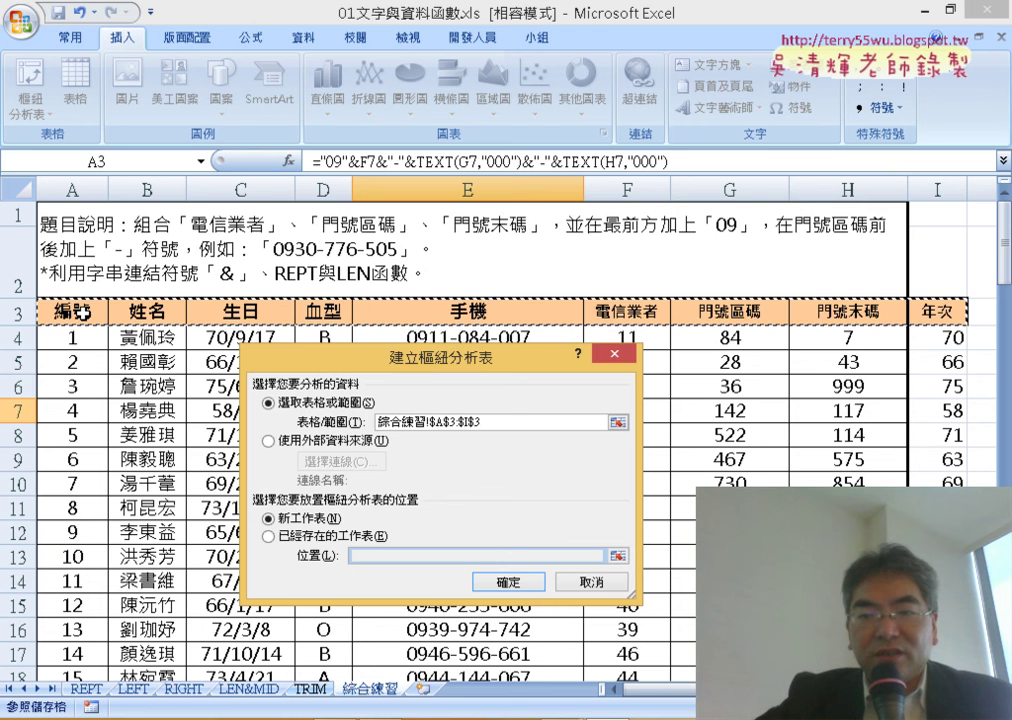
pyautogui.hotkey('ctrl', 'shift', 'Down')
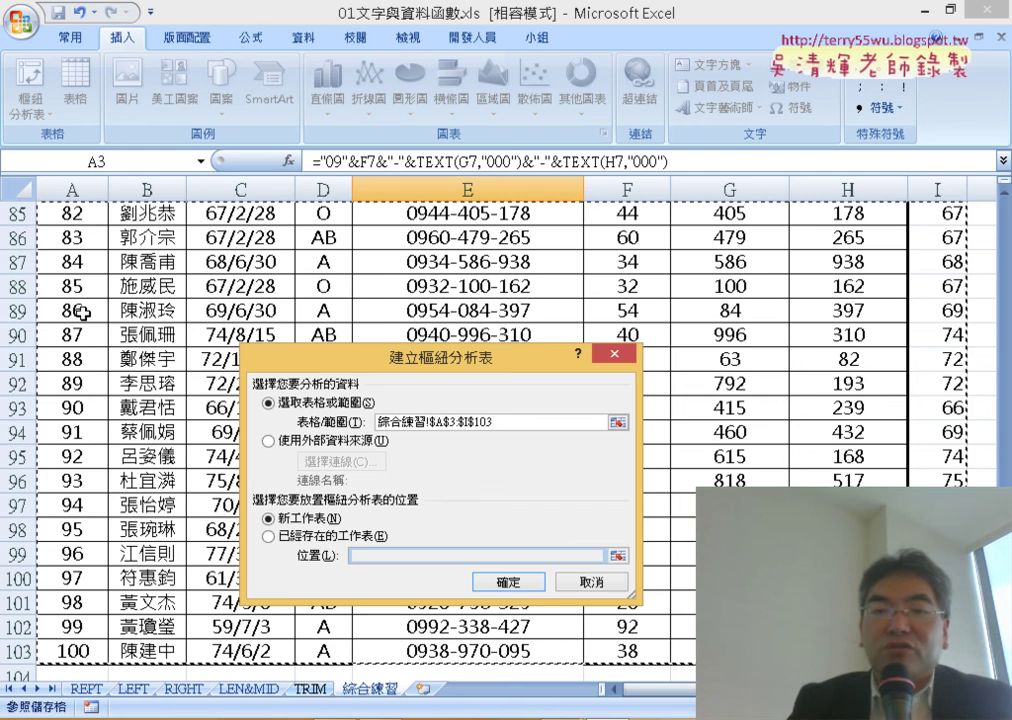
# Reset the source to 綜合練習!$A$3:$I$103 and create the pivot on a new worksheet.
pyautogui.scroll(5, 82, 313)
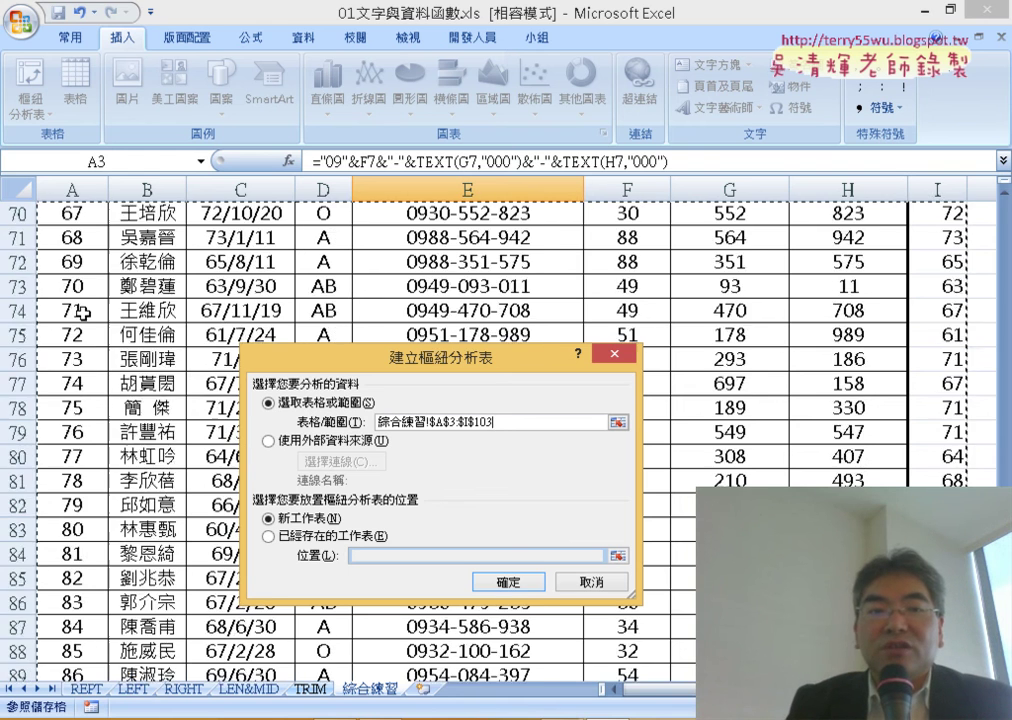
pyautogui.scroll(6, 82, 313)
pyautogui.scroll(3, 82, 313)
pyautogui.scroll(9, 82, 313)
pyautogui.scroll(4, 82, 313)
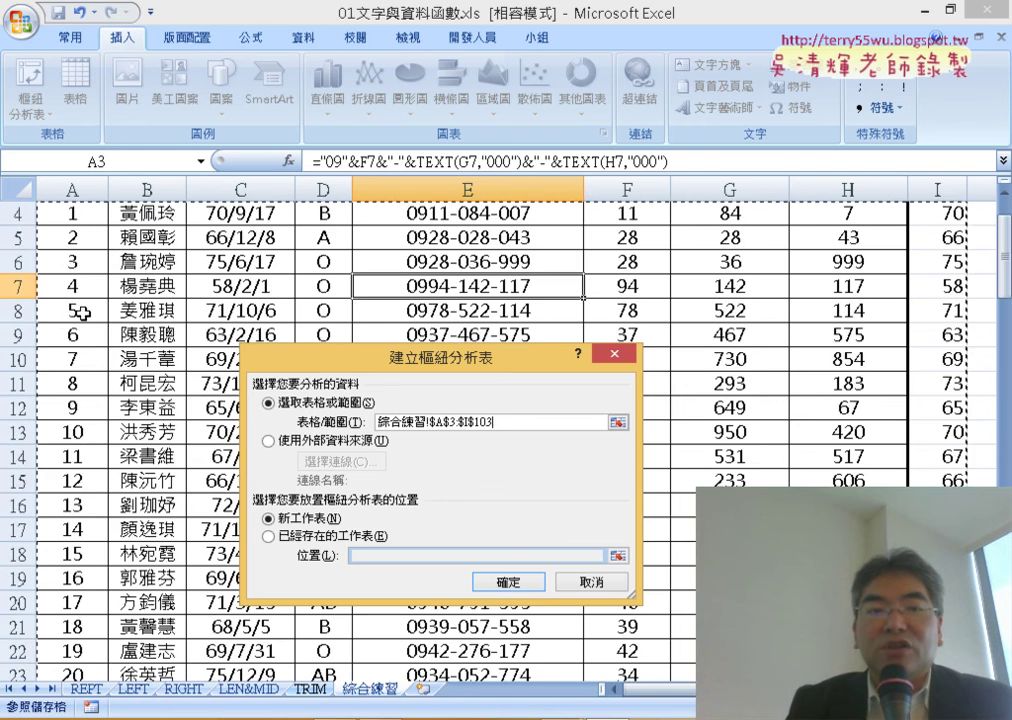
pyautogui.scroll(1, 82, 313)
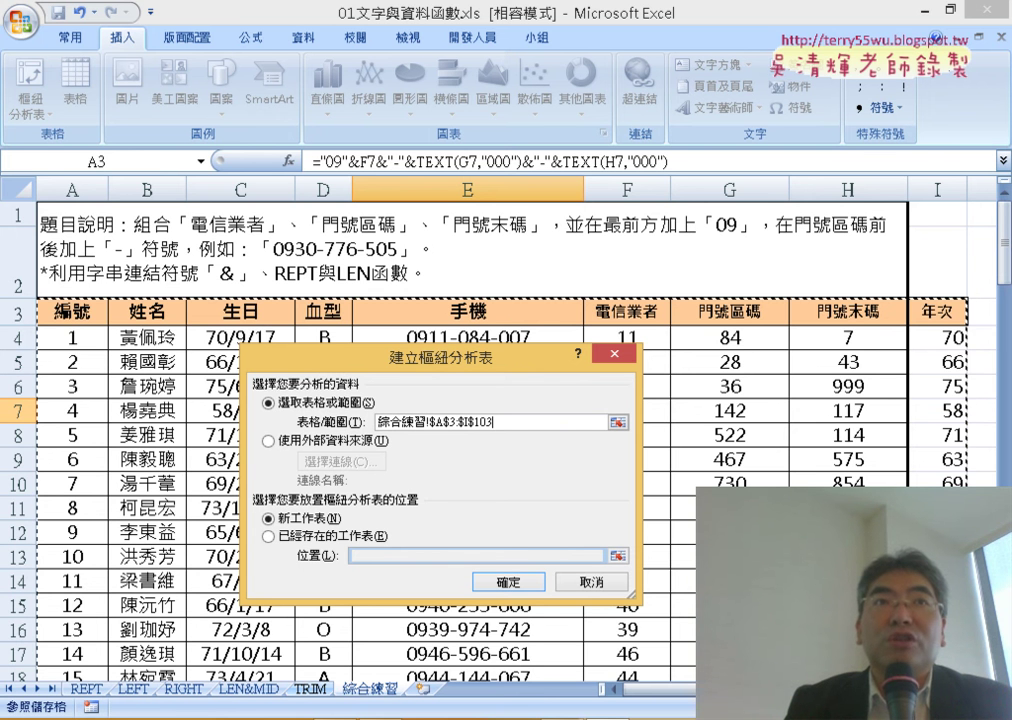
pyautogui.click(70, 316)
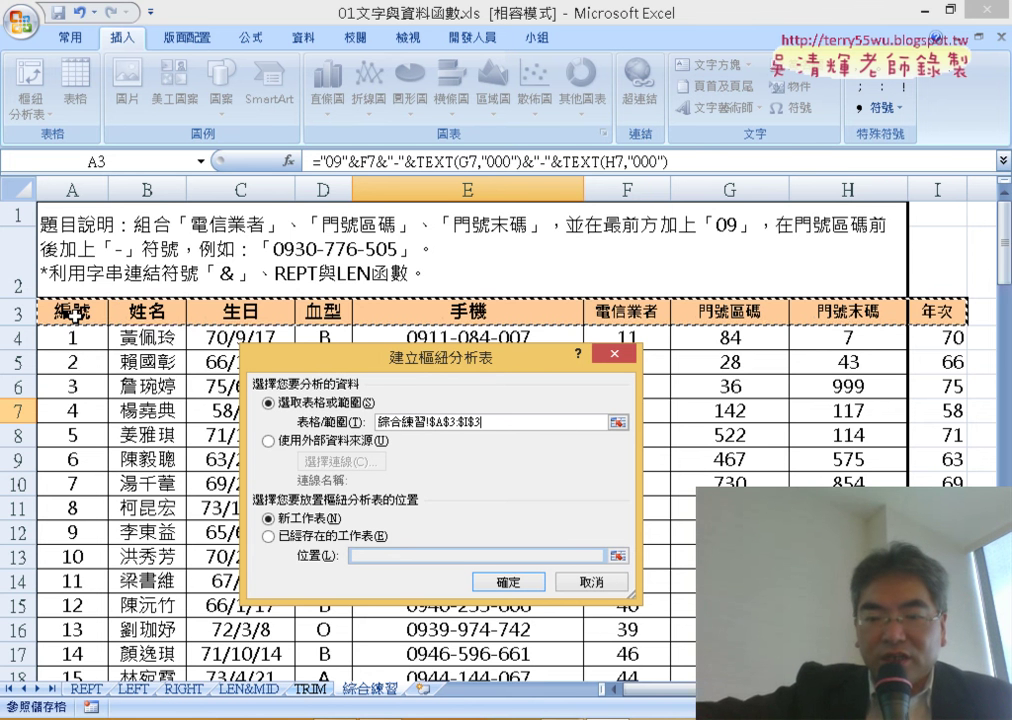
pyautogui.hotkey('ctrl', 'shift', 'Right')
pyautogui.hotkey('ctrl', 'shift', 'Down')
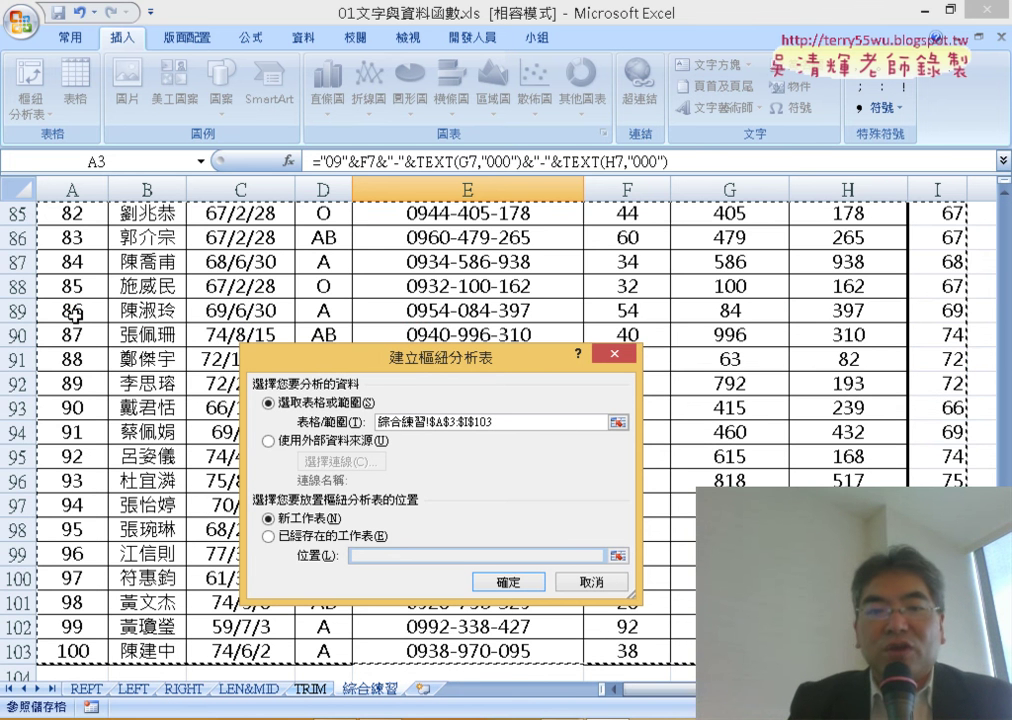
pyautogui.click(500, 582)
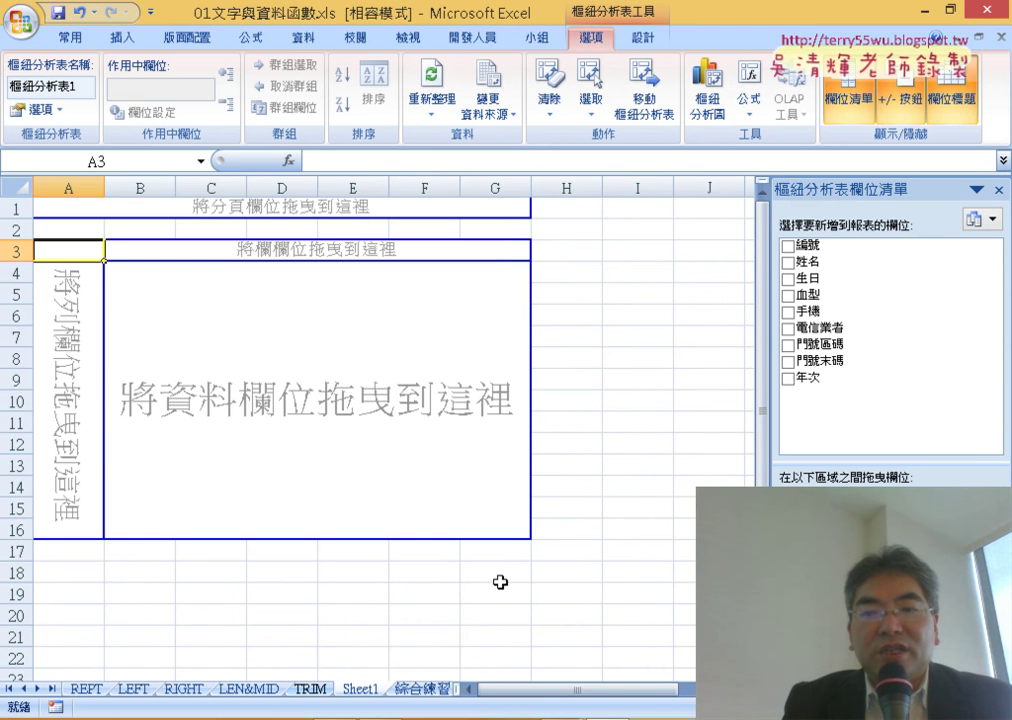
# Add the 年次 field as both the row labels and the values.
pyautogui.moveTo(802, 378); pyautogui.dragTo(836, 412)
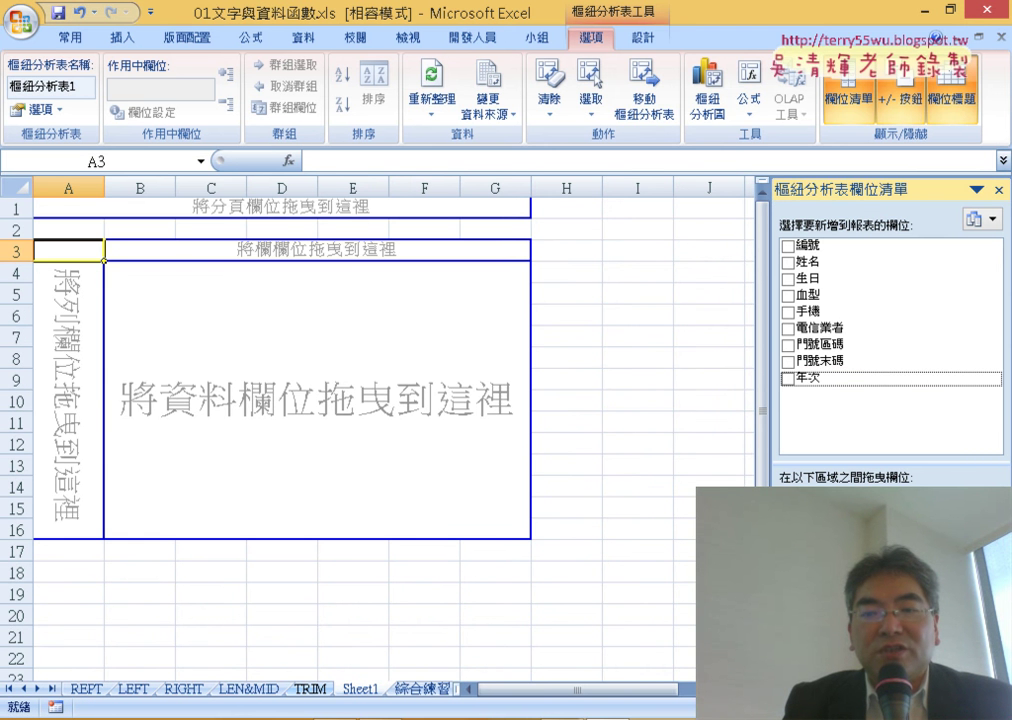
pyautogui.click(788, 379)
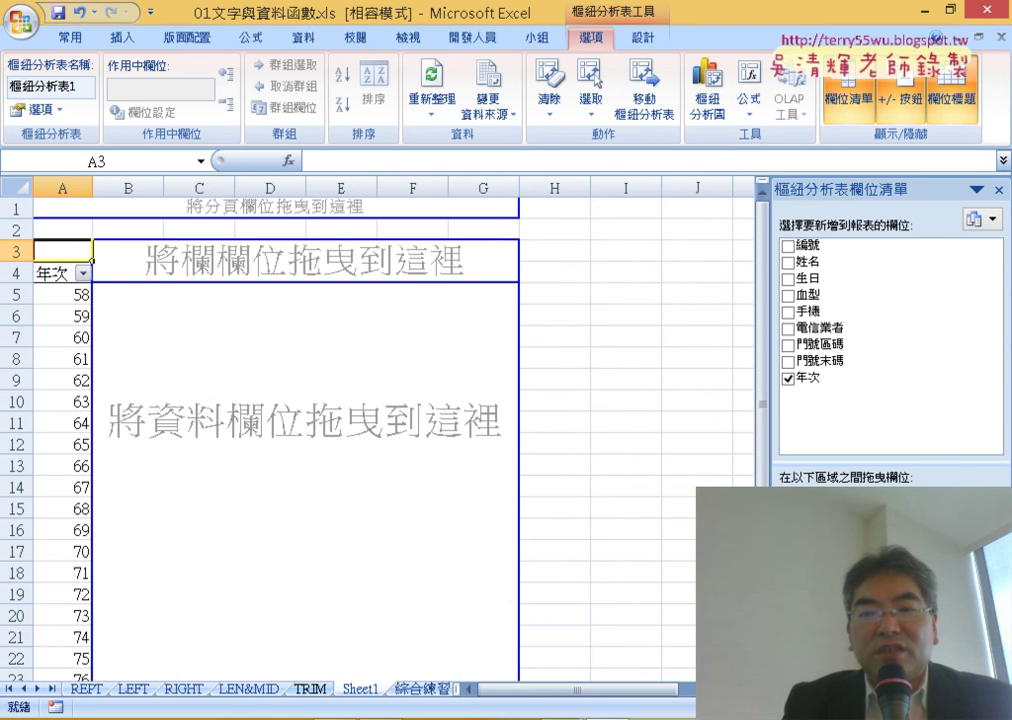
pyautogui.click(826, 383)
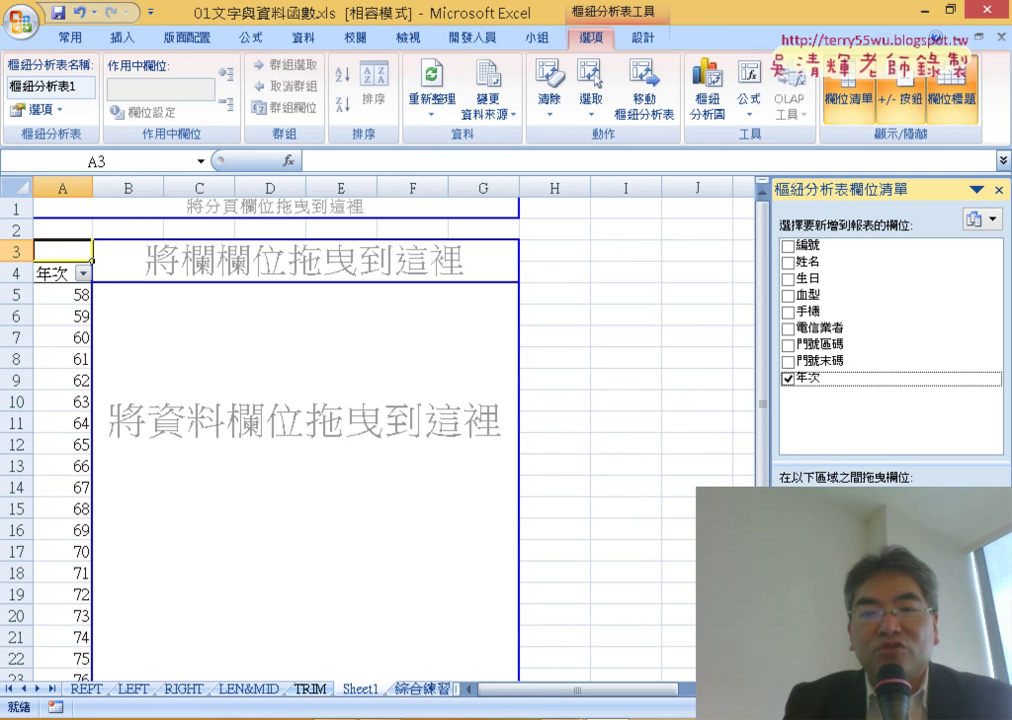
pyautogui.moveTo(808, 378); pyautogui.dragTo(300, 420)
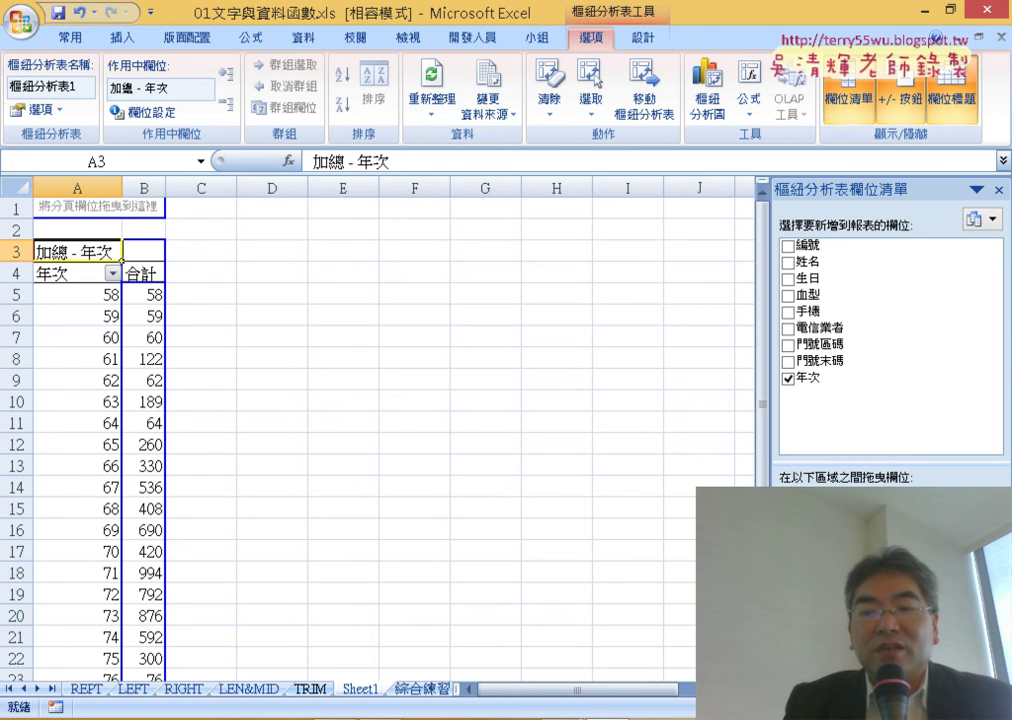
# Change the 年次 value field to summarise by Count.
pyautogui.click(880, 615)
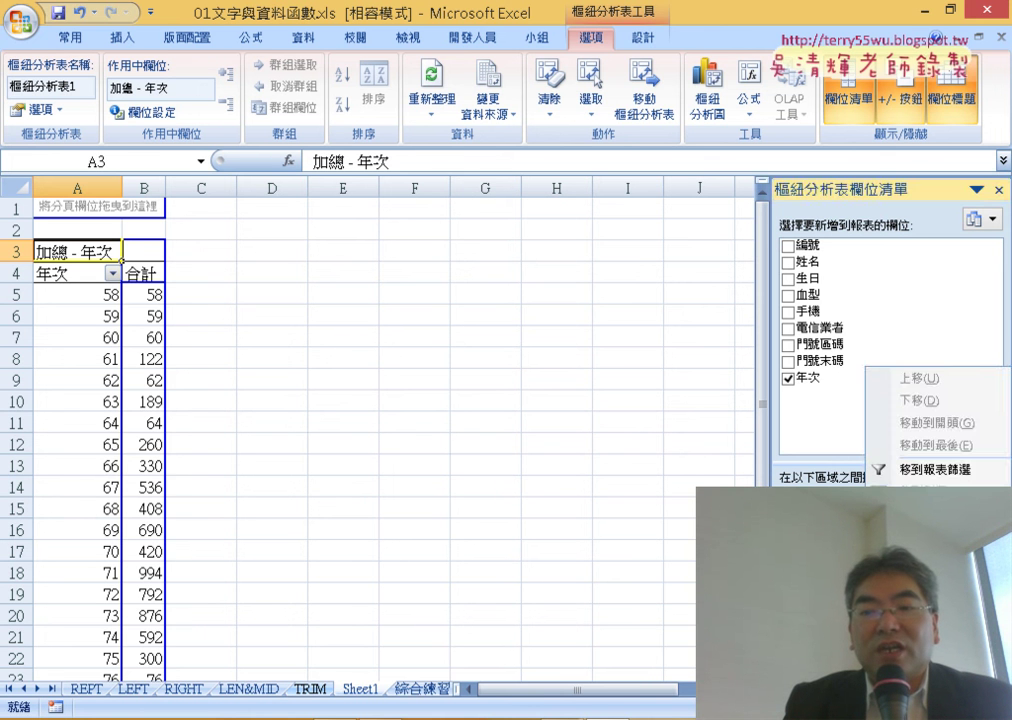
pyautogui.click(935, 582)
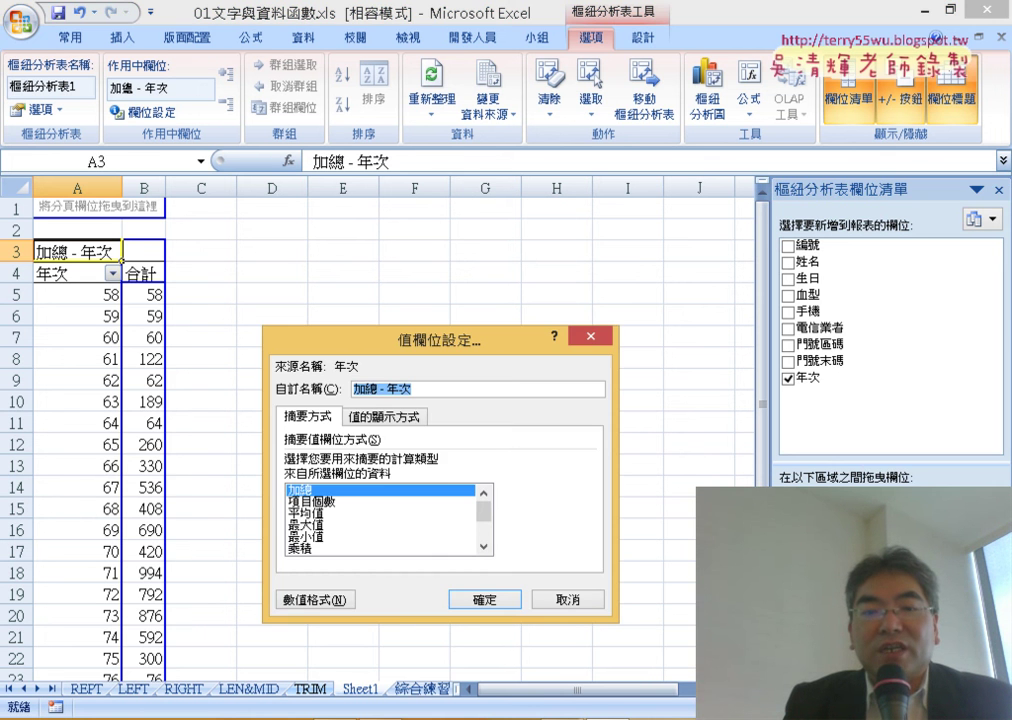
pyautogui.click(328, 502)
pyautogui.click(500, 599)
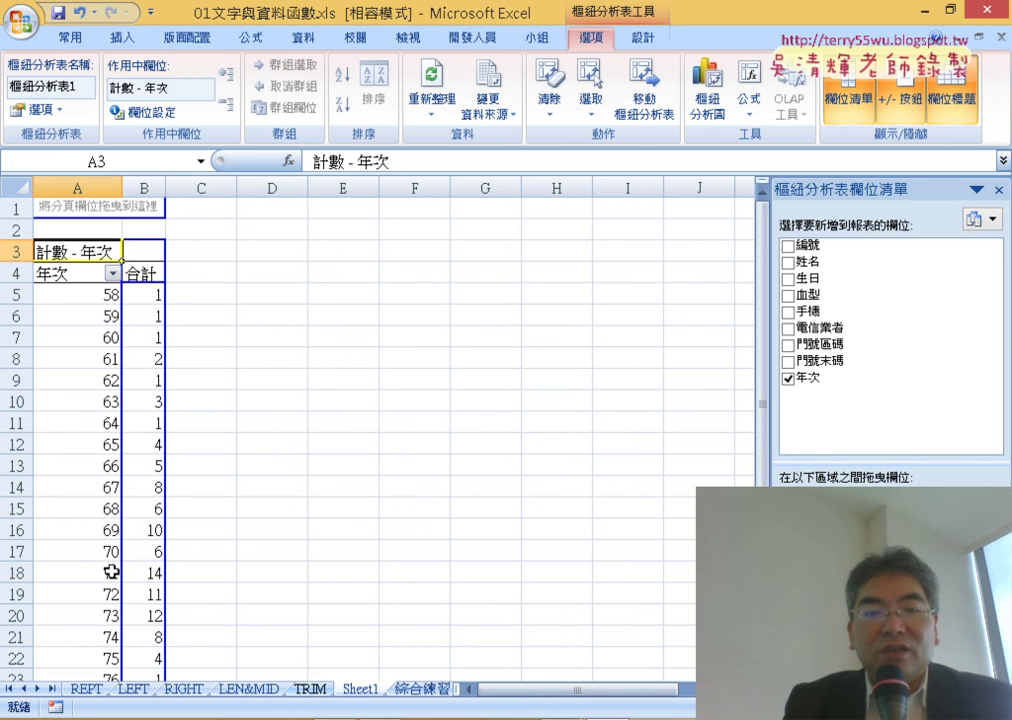
pyautogui.scroll(-1, 111, 572)
pyautogui.scroll(-1, 111, 560)
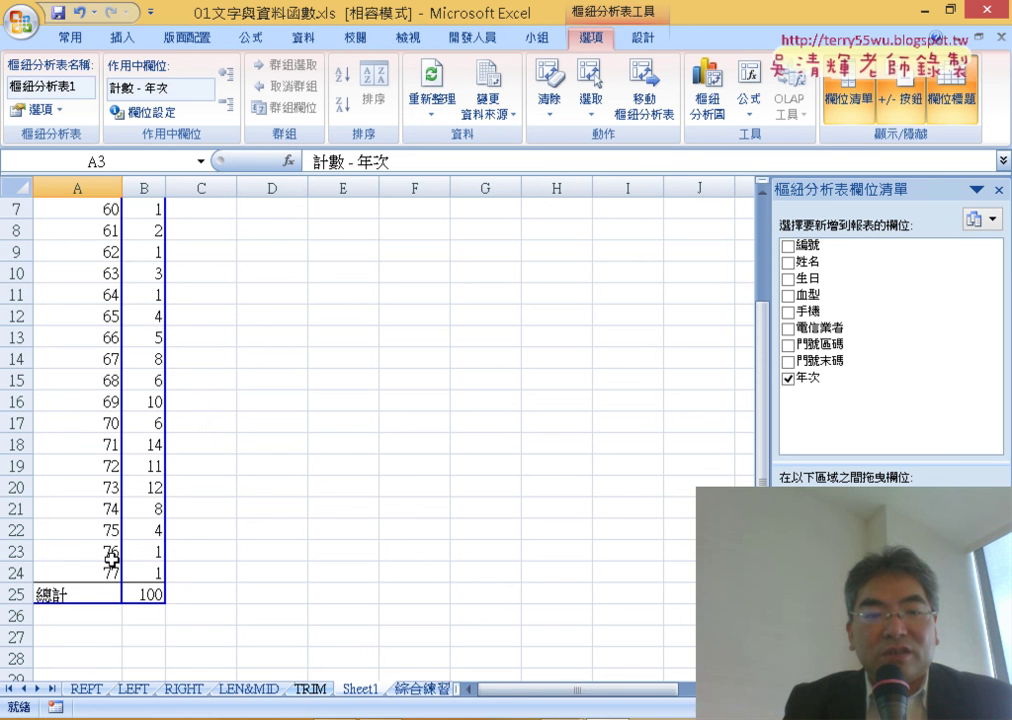
pyautogui.moveTo(100, 487)
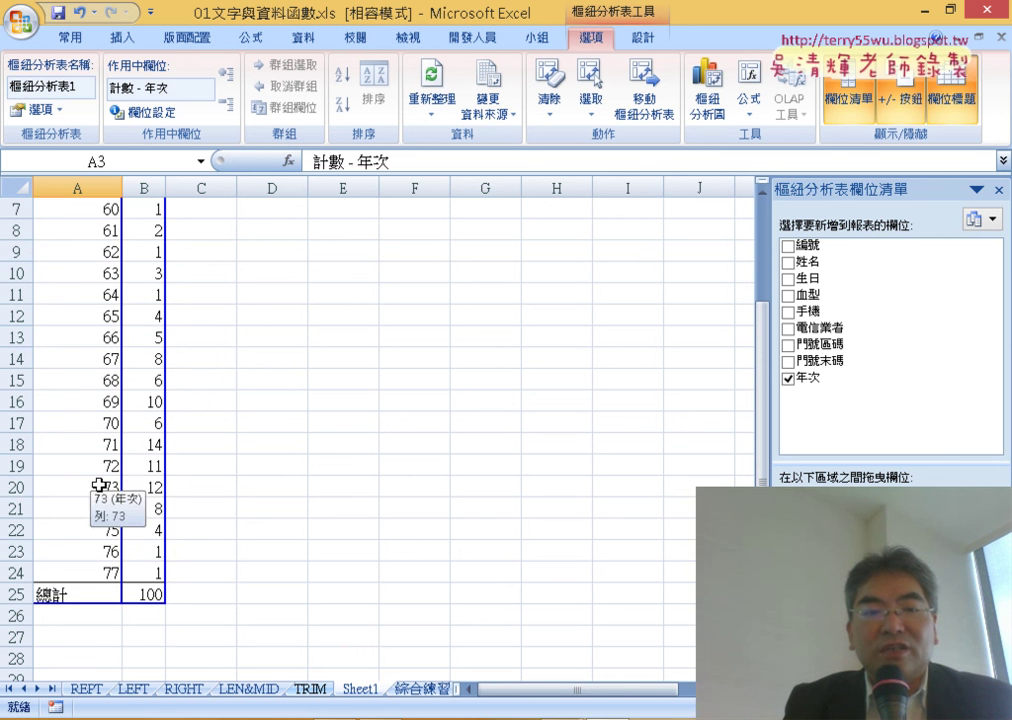
pyautogui.scroll(2, 99, 485)
pyautogui.scroll(-1, 99, 480)
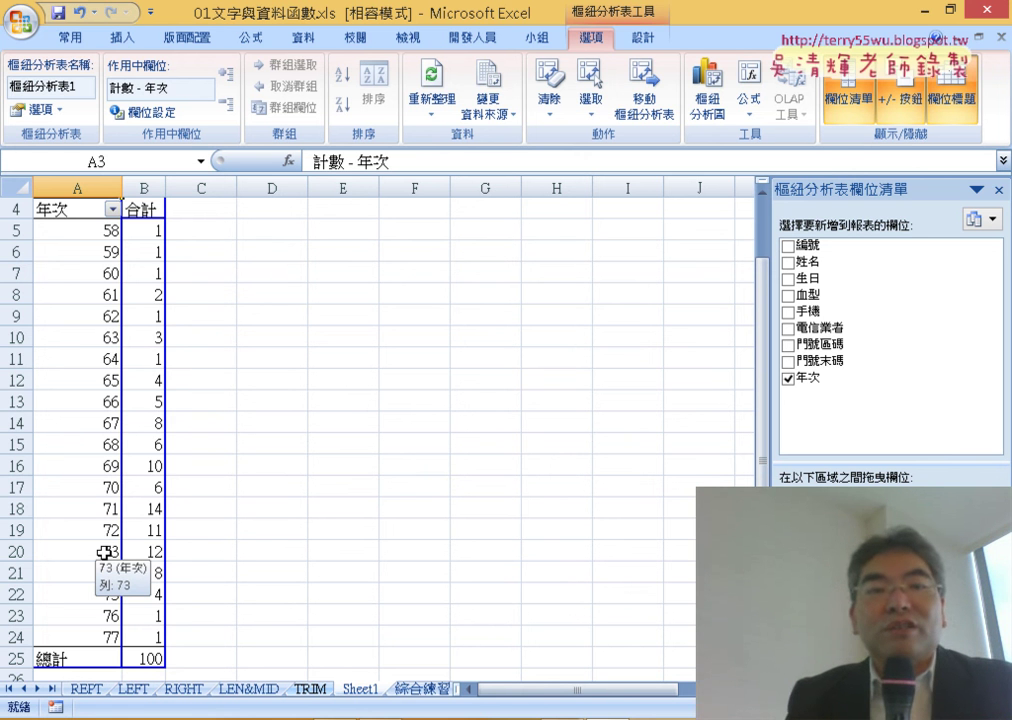
pyautogui.scroll(1, 104, 552)
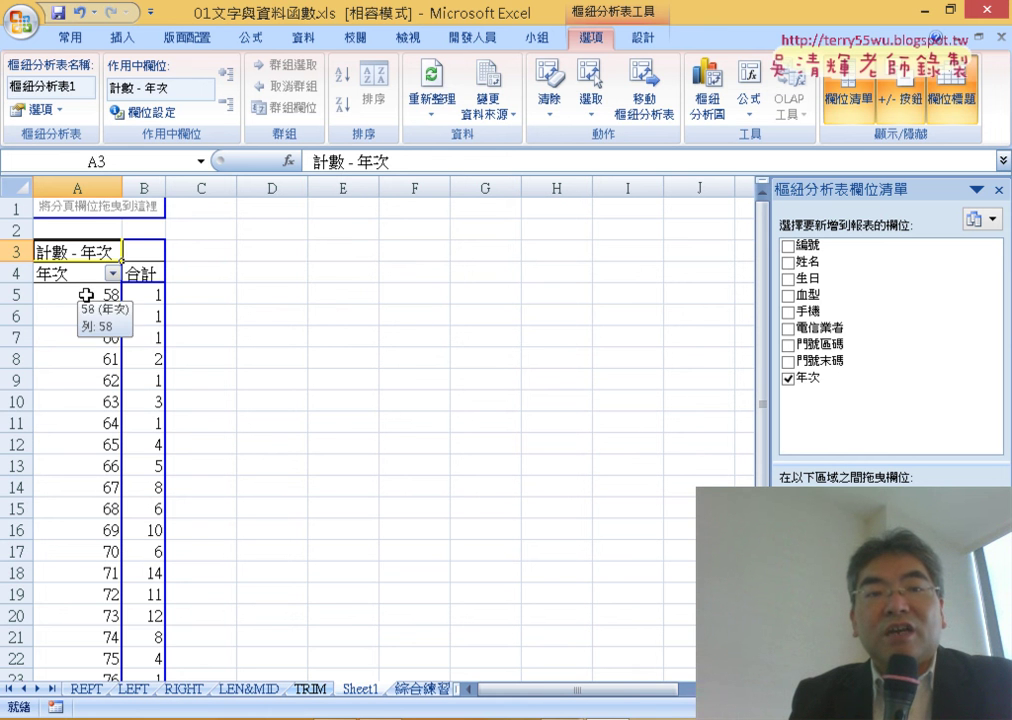
# Group the 年次 rows starting at 50, ending at 79, in intervals of 10.
pyautogui.rightClick(91, 302)
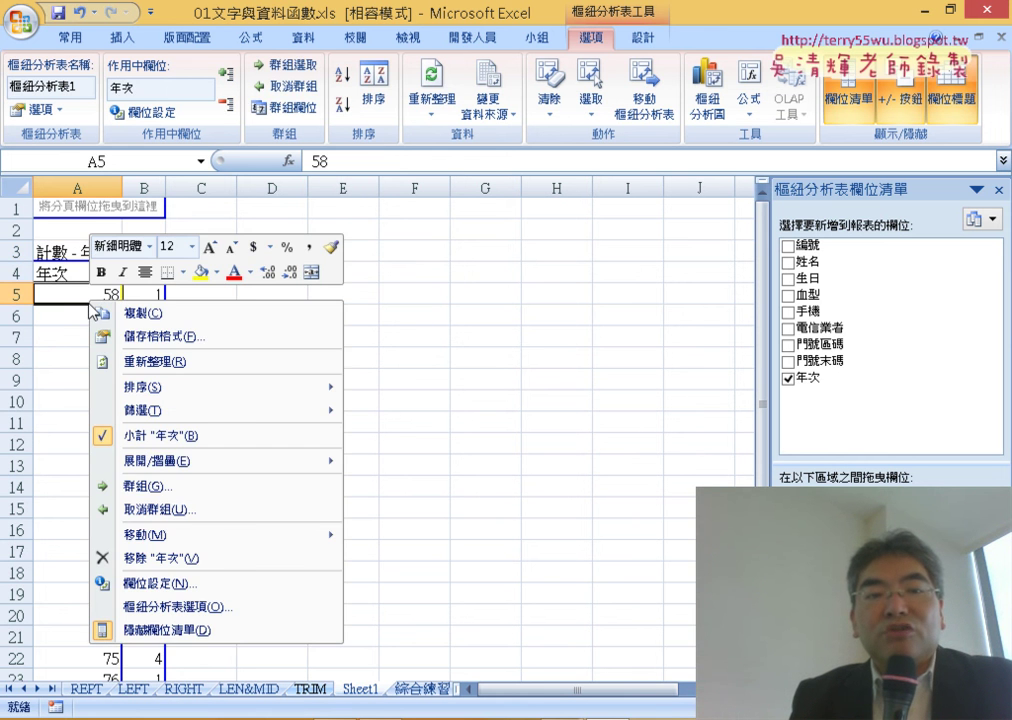
pyautogui.click(185, 494)
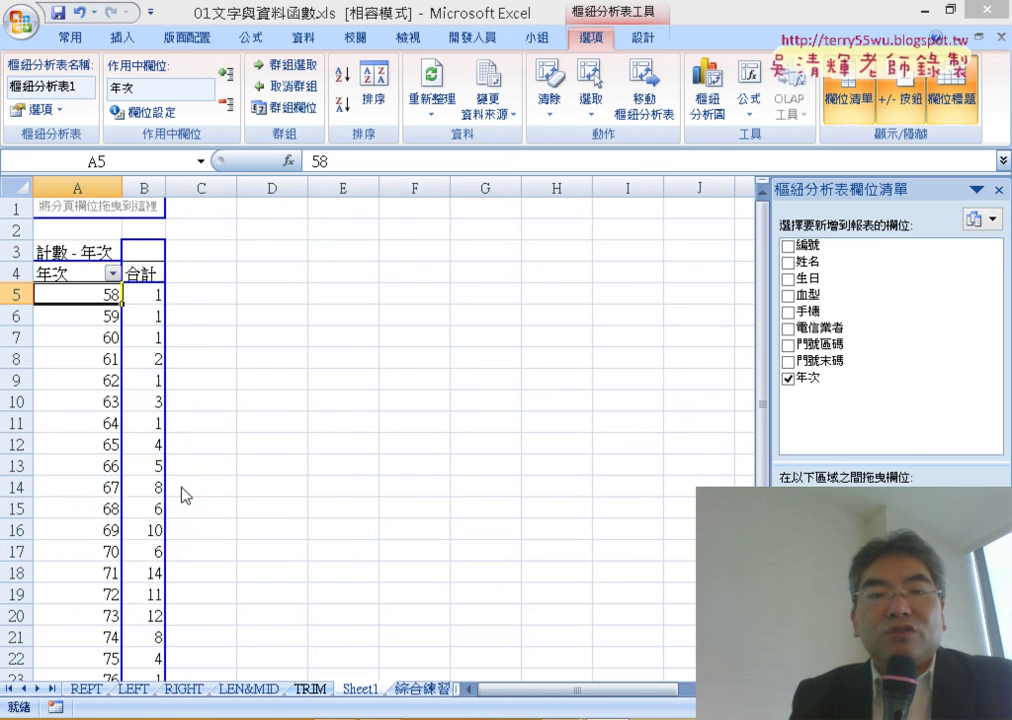
pyautogui.moveTo(201, 405); pyautogui.dragTo(385, 210)
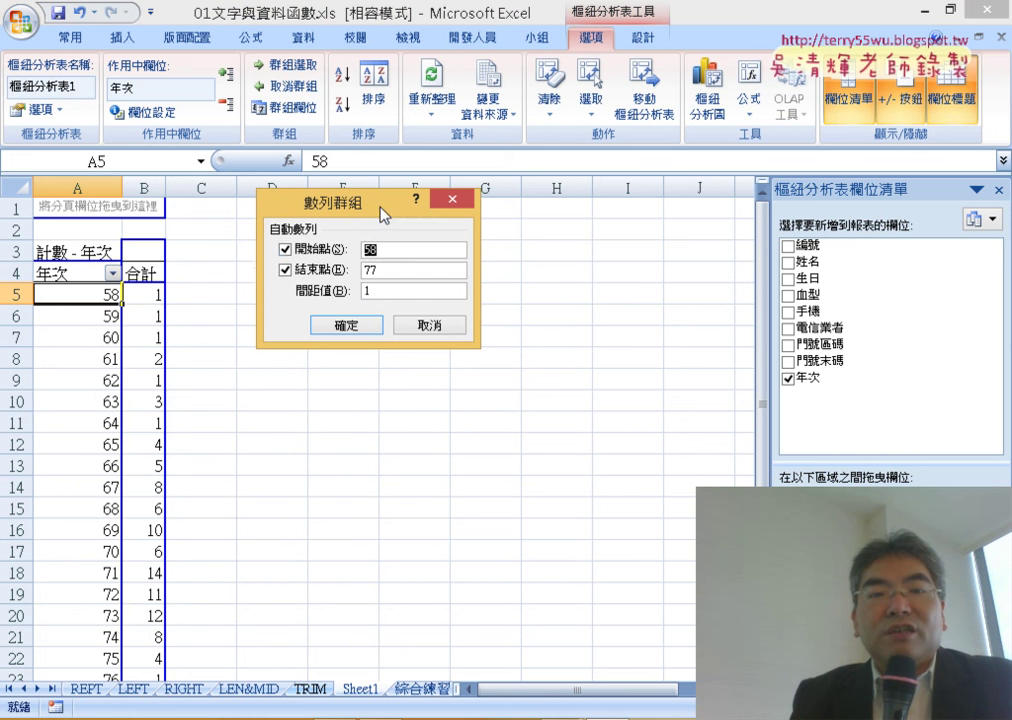
pyautogui.click(285, 249)
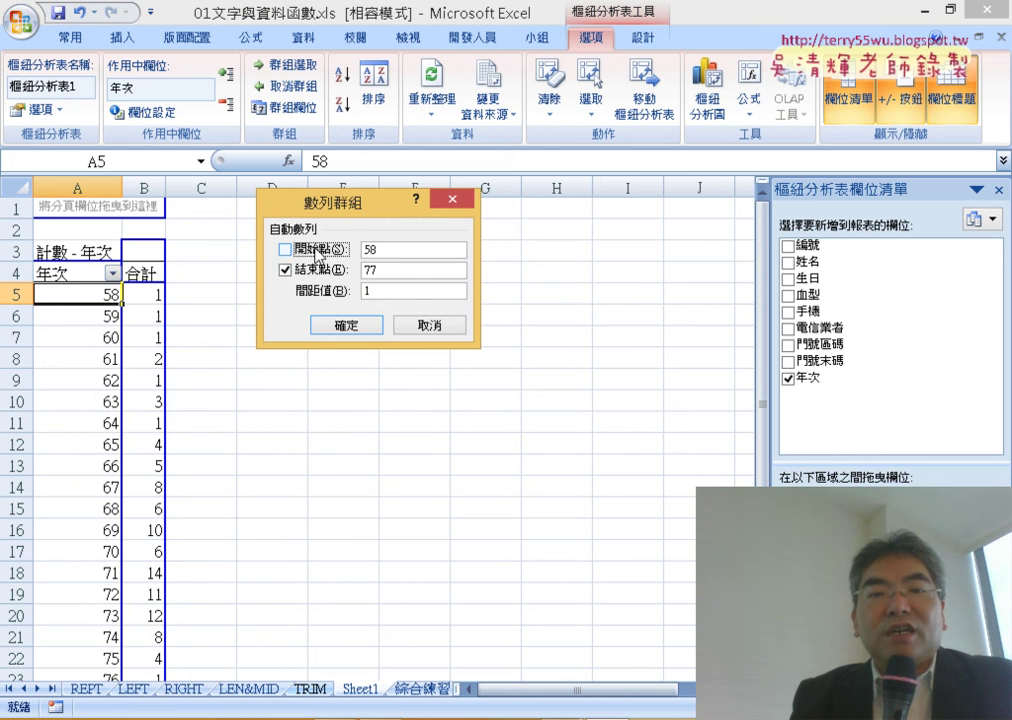
pyautogui.doubleClick(375, 248)
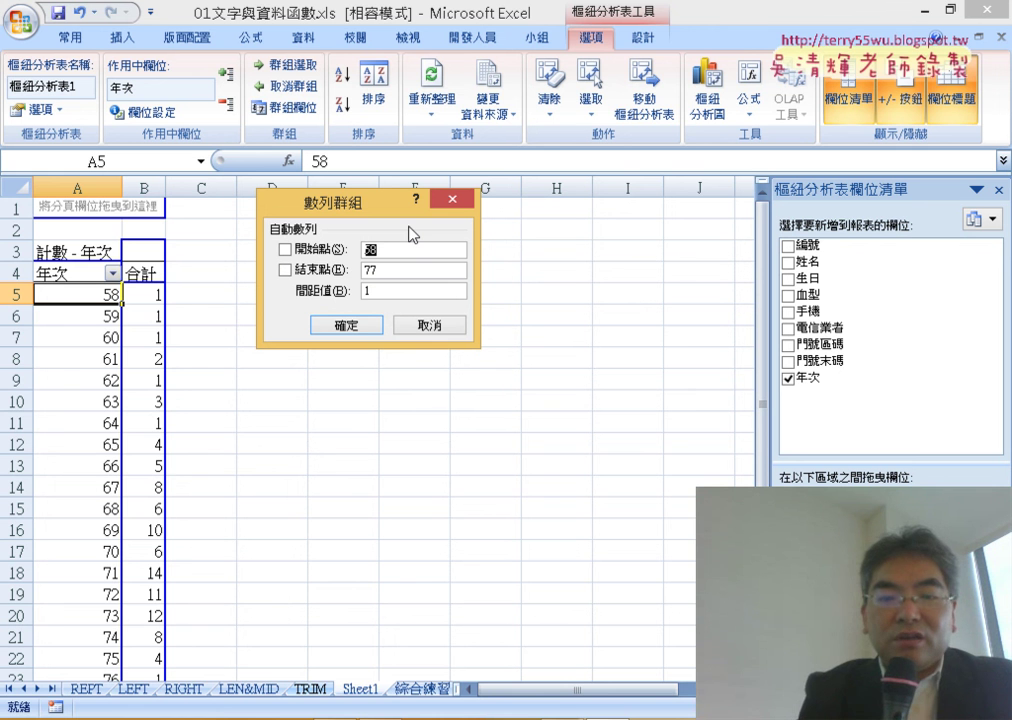
pyautogui.write('50')
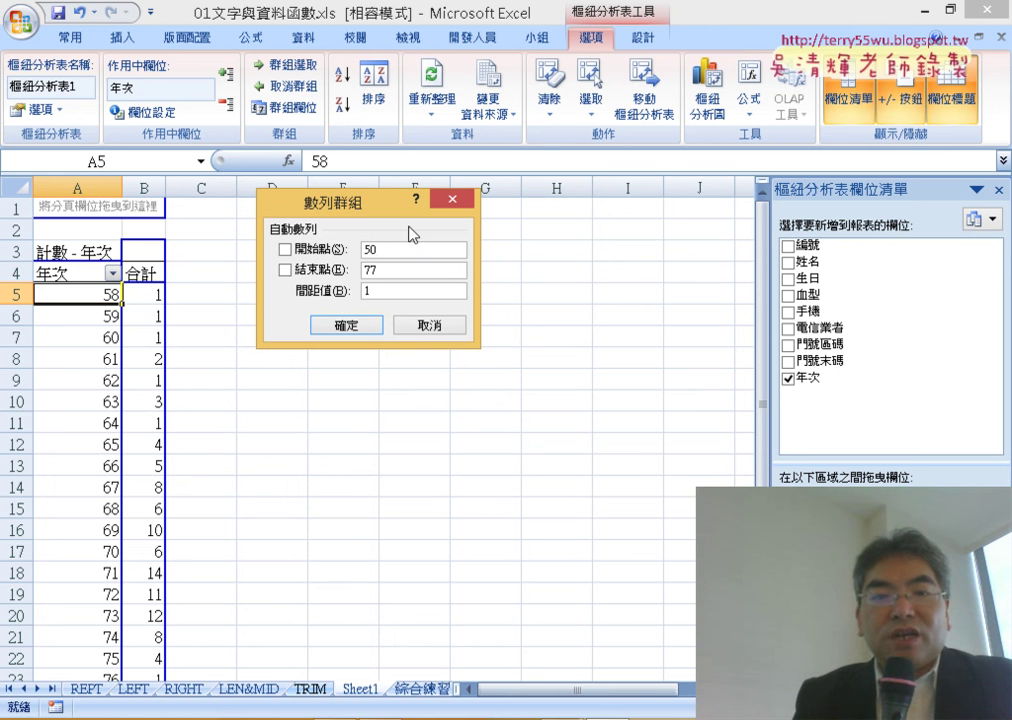
pyautogui.doubleClick(368, 270)
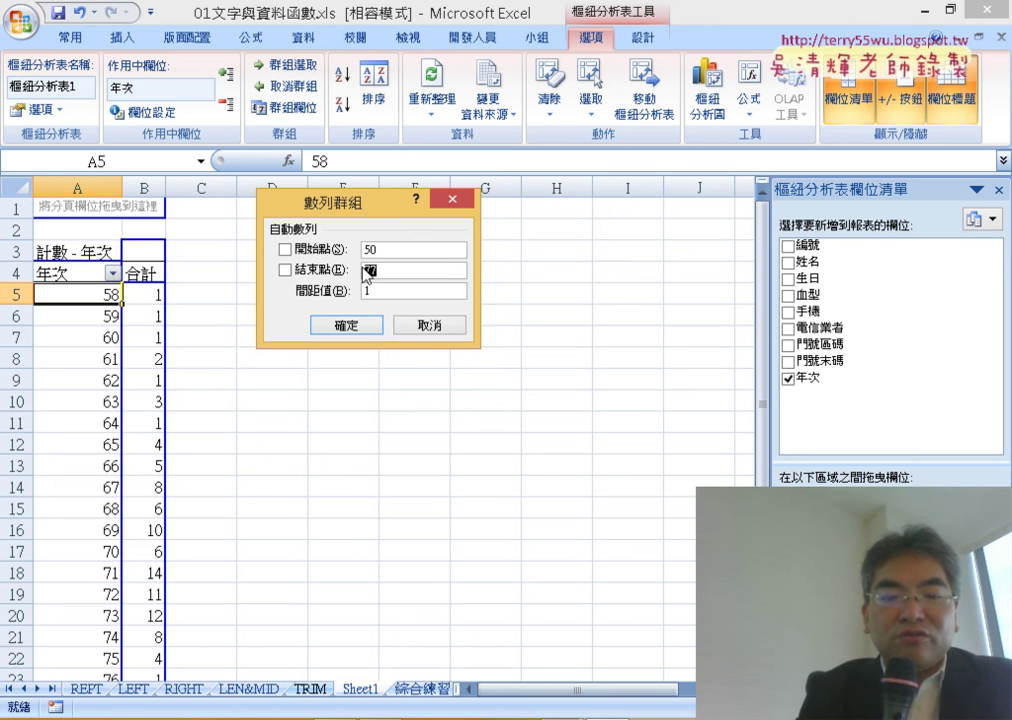
pyautogui.write('79')
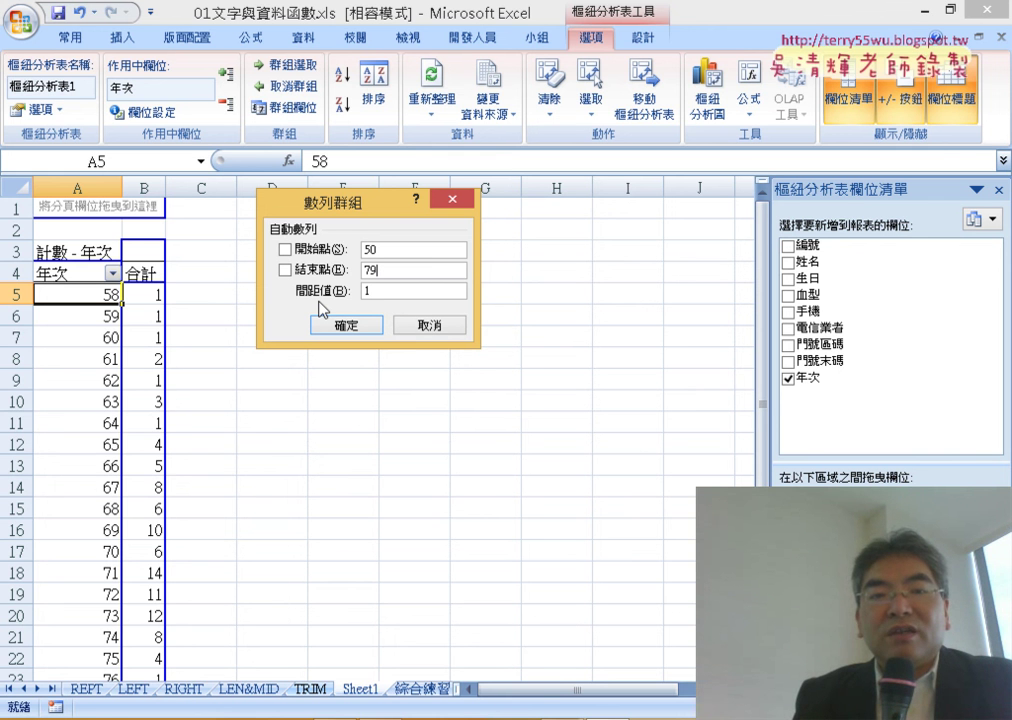
pyautogui.click(372, 291)
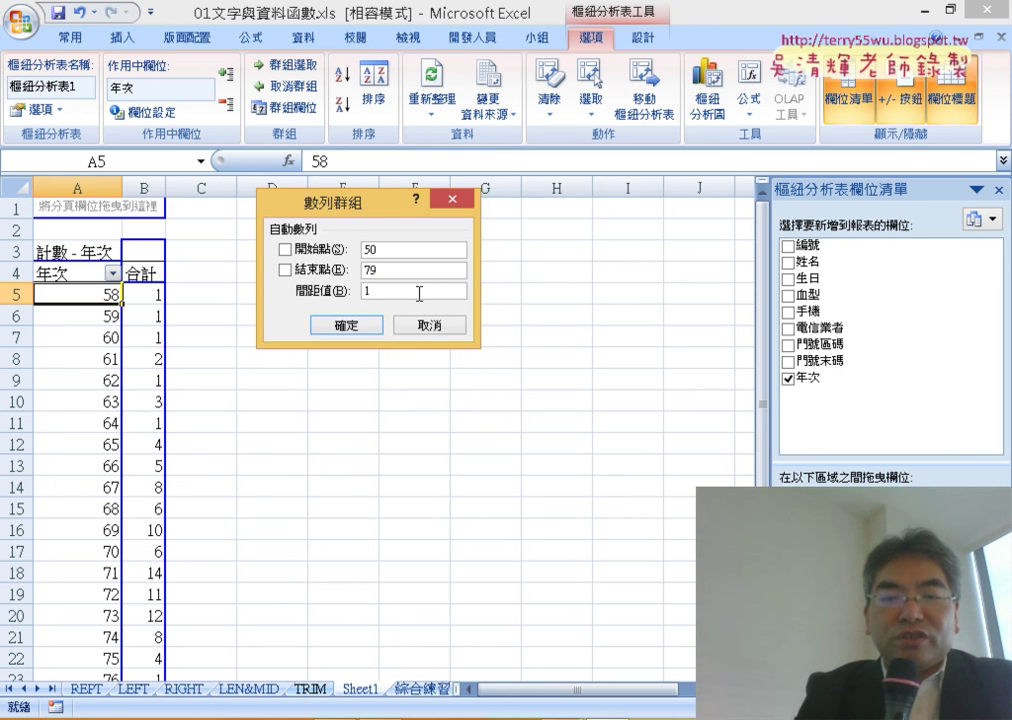
pyautogui.write('0')
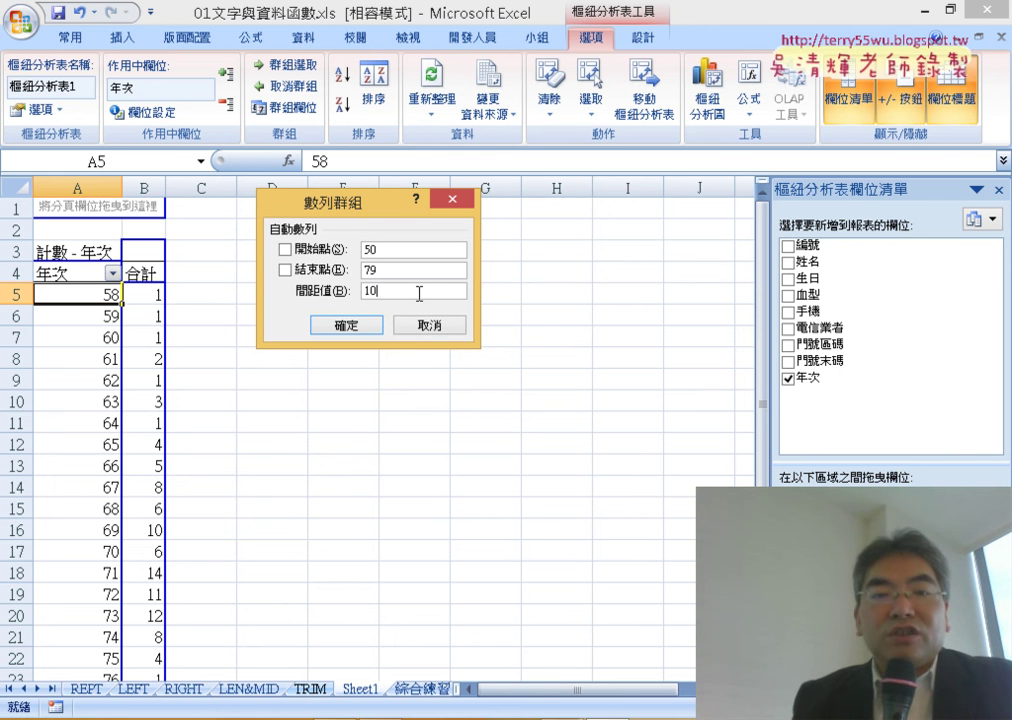
pyautogui.click(365, 328)
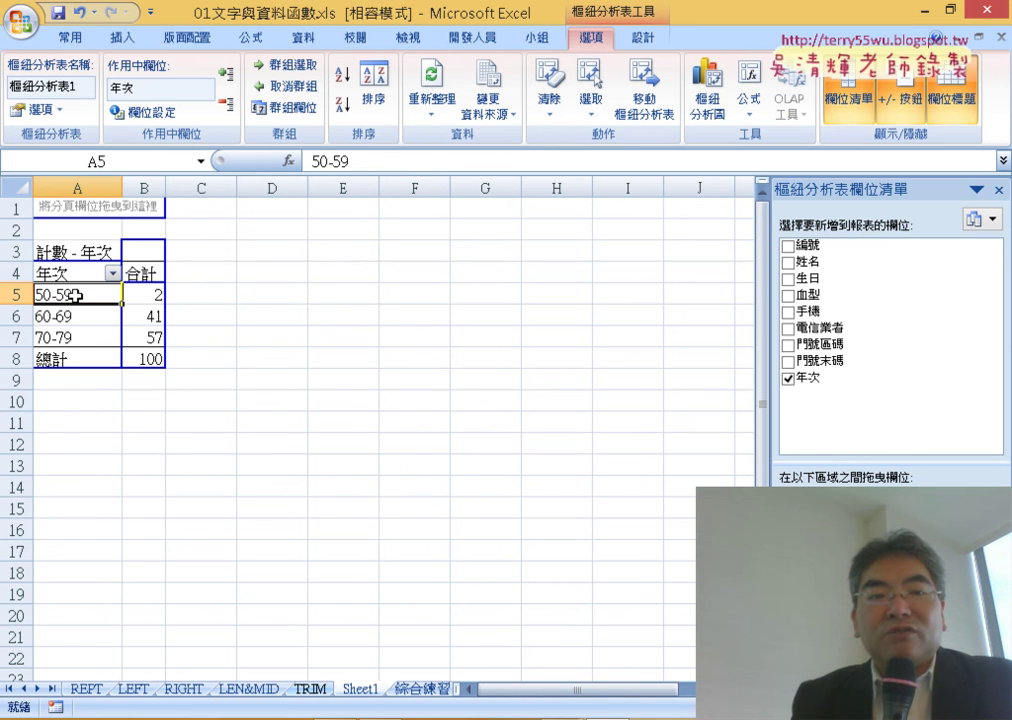
# From a pivot table cell, insert a 群組直條圖 clustered column pivot chart.
pyautogui.moveTo(75, 295); pyautogui.dragTo(148, 295)
pyautogui.click(50, 314)
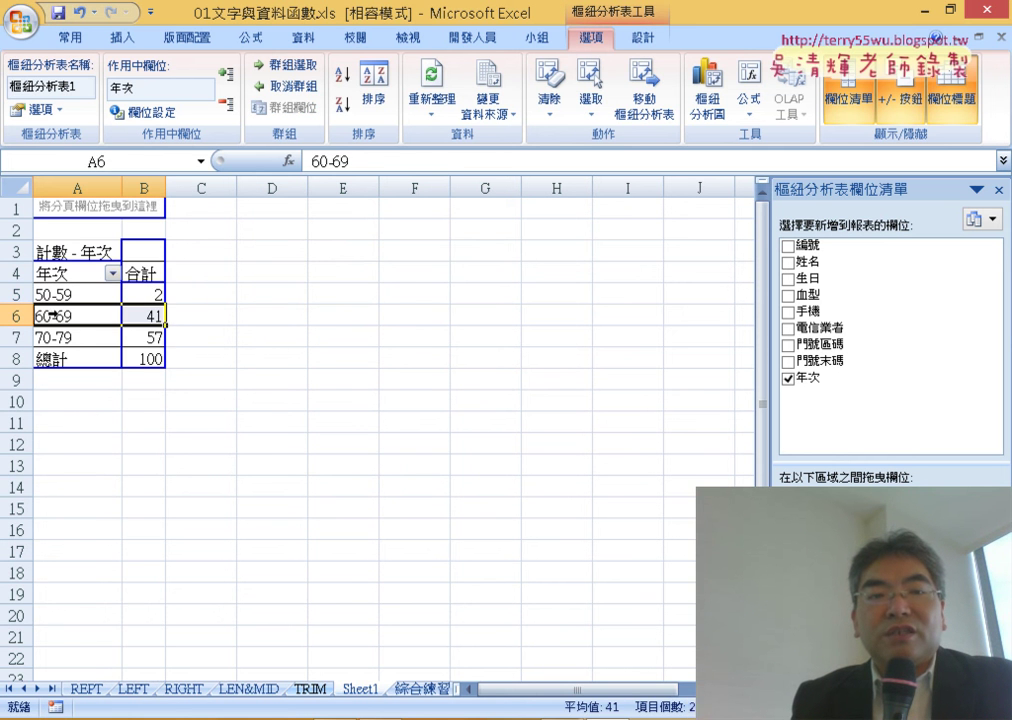
pyautogui.click(58, 338)
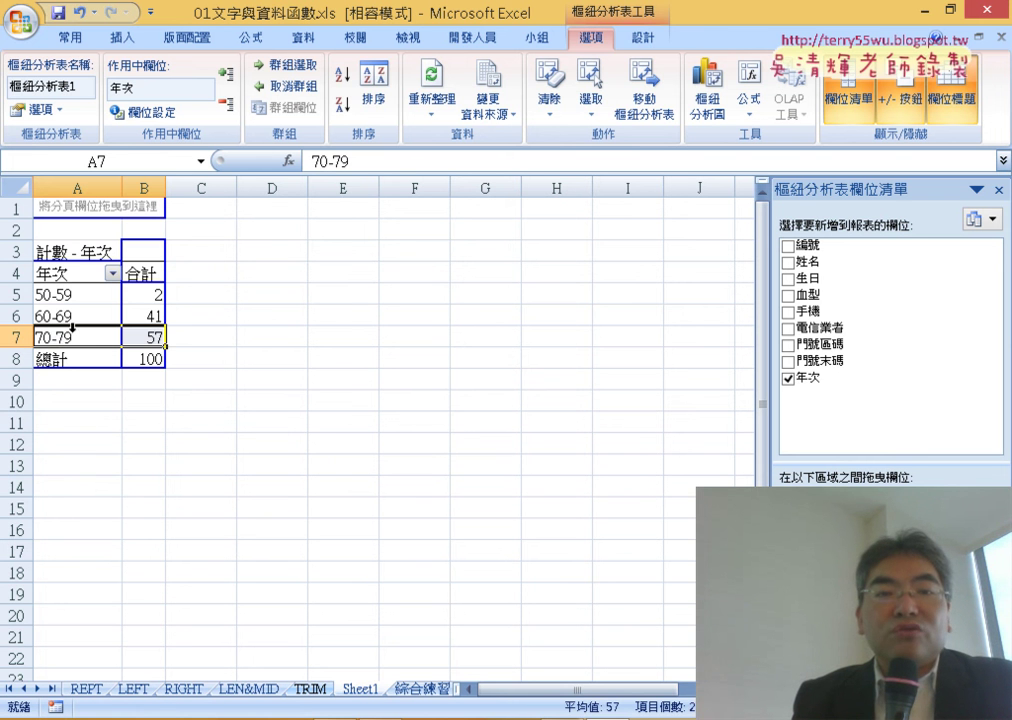
pyautogui.click(100, 306)
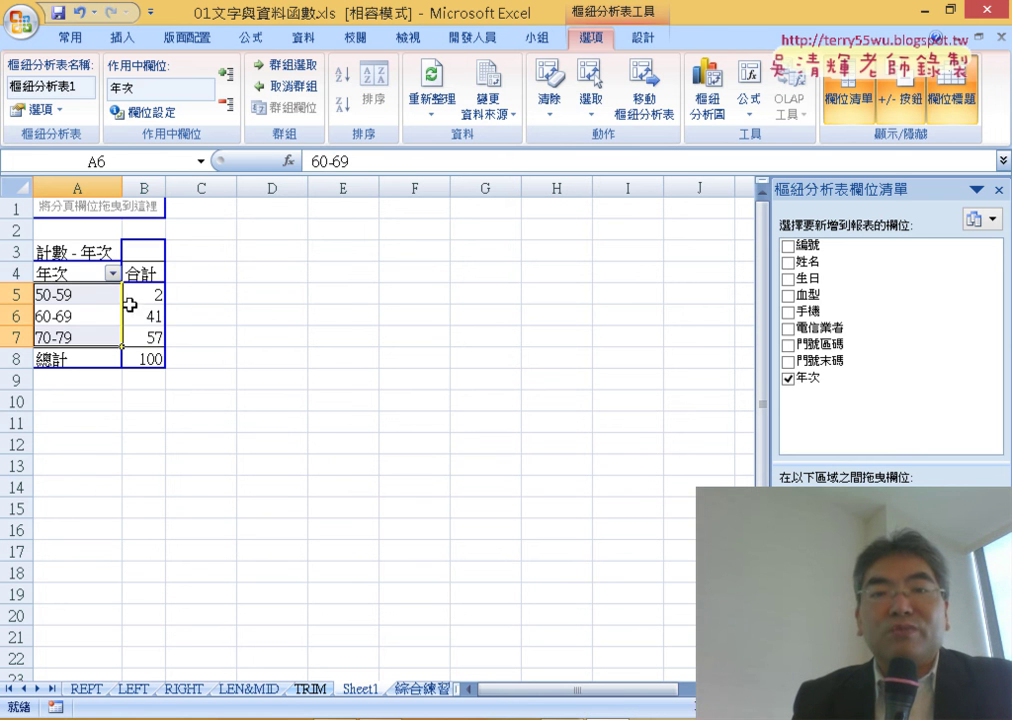
pyautogui.click(140, 316)
pyautogui.click(708, 100)
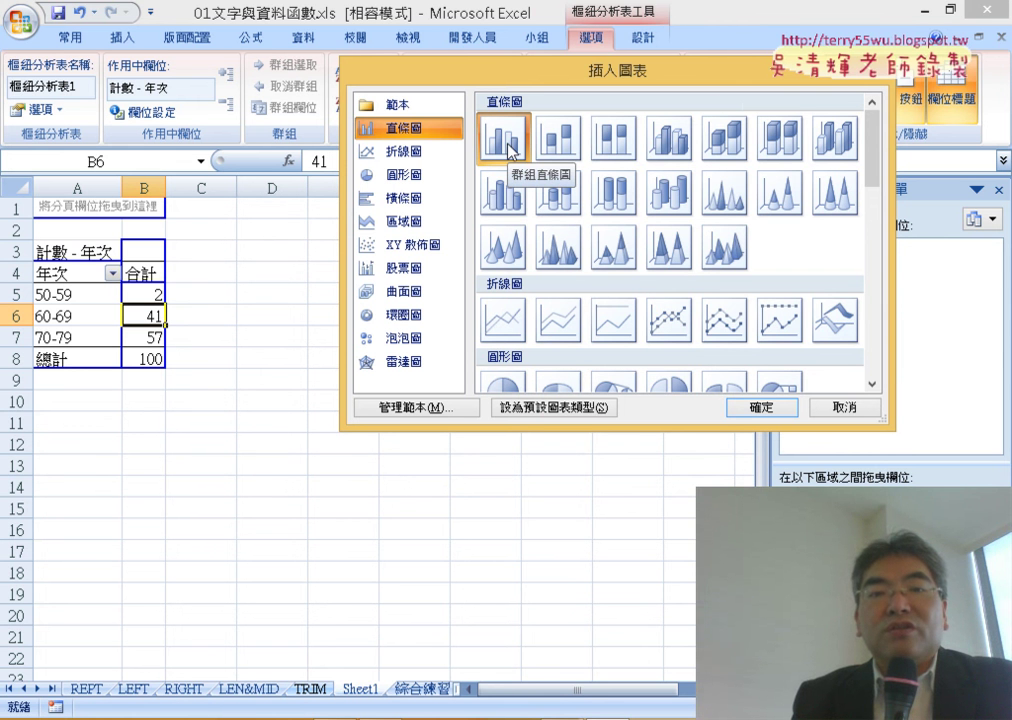
pyautogui.click(430, 188)
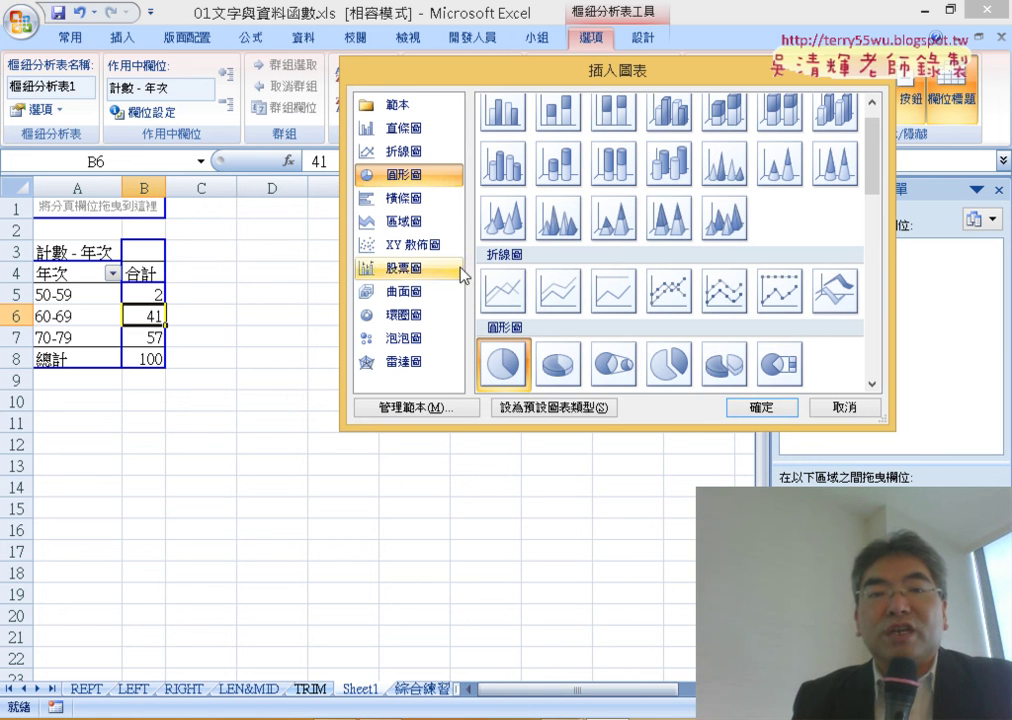
pyautogui.click(410, 128)
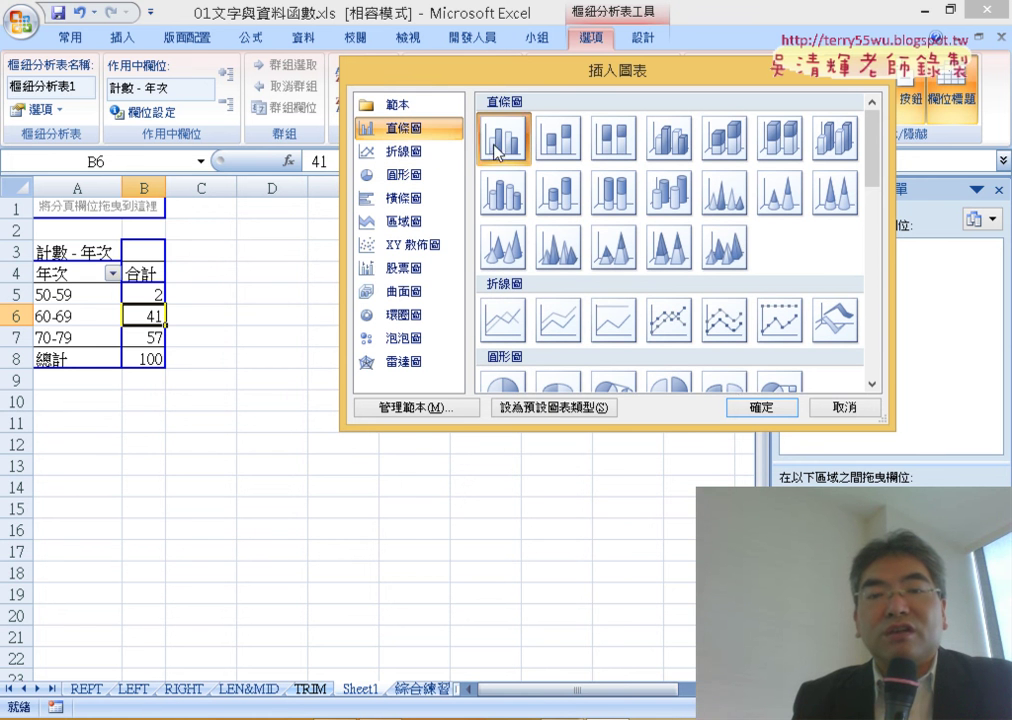
pyautogui.click(762, 407)
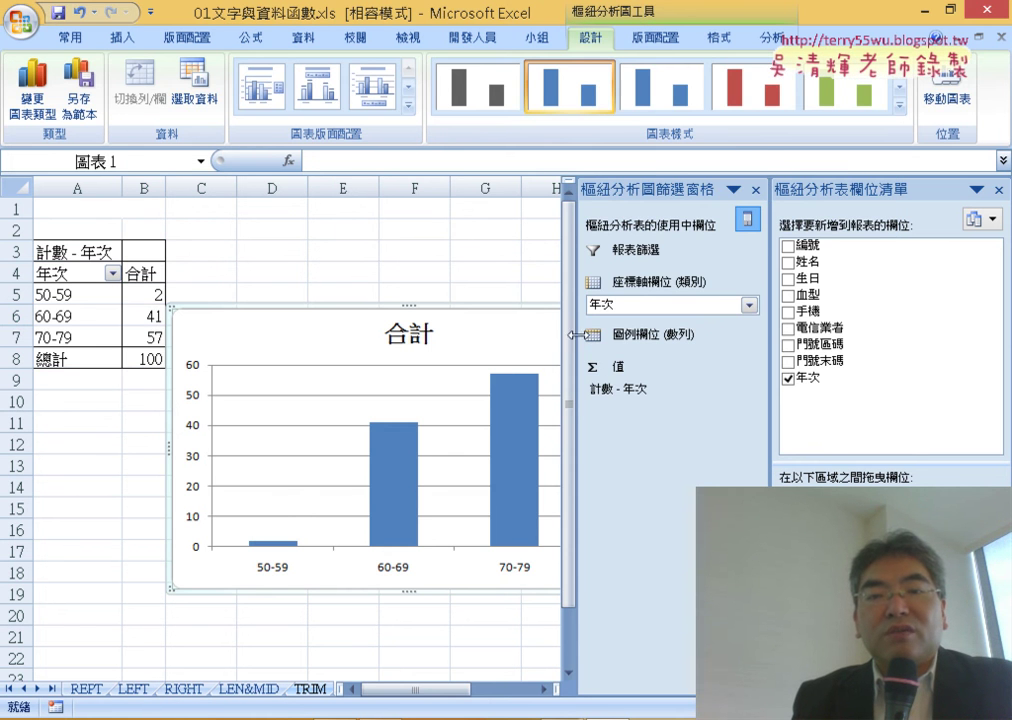
# Close the chart filter pane, move the chart beside the pivot table, and go to 綜合練習.
pyautogui.click(755, 189)
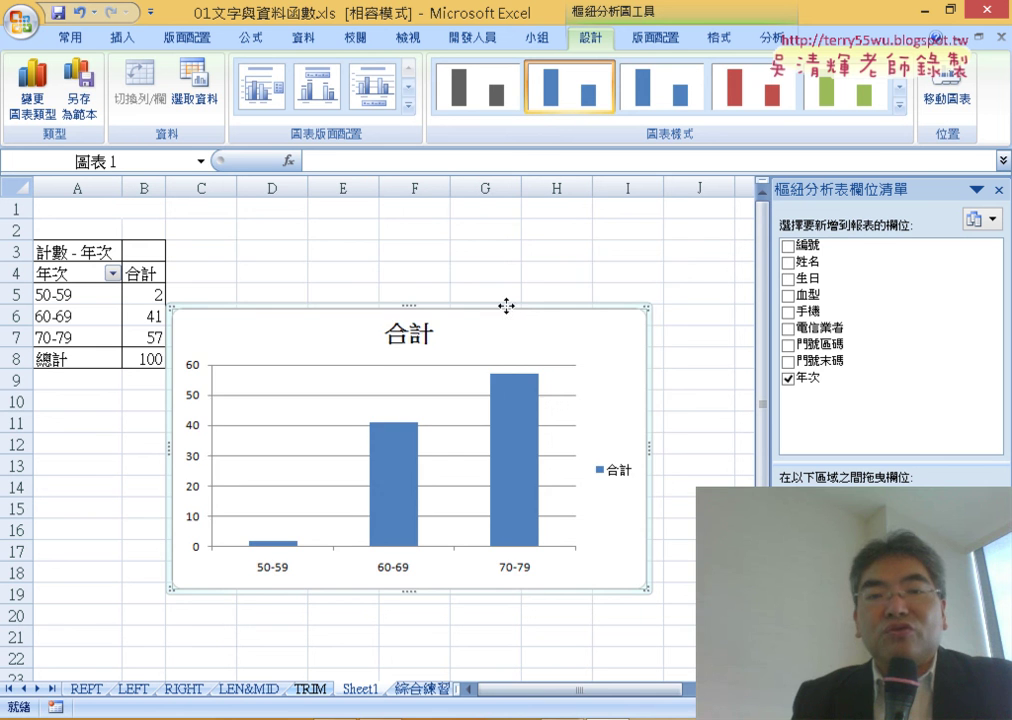
pyautogui.moveTo(506, 305); pyautogui.dragTo(542, 208)
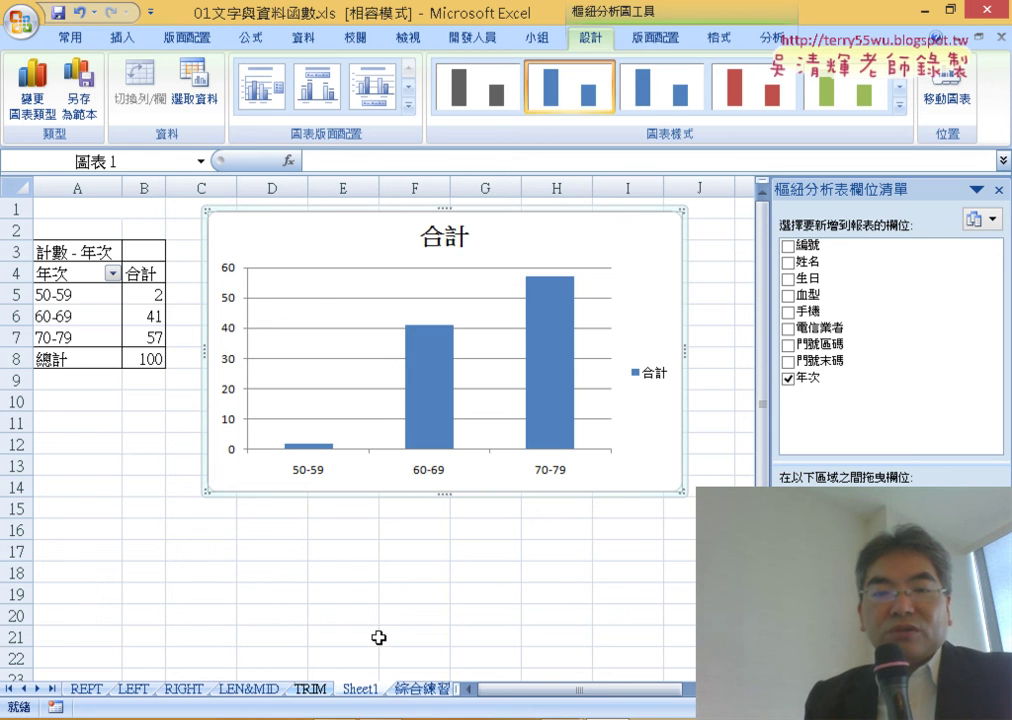
pyautogui.click(436, 690)
pyautogui.scroll(10, 434, 653)
pyautogui.scroll(7, 440, 610)
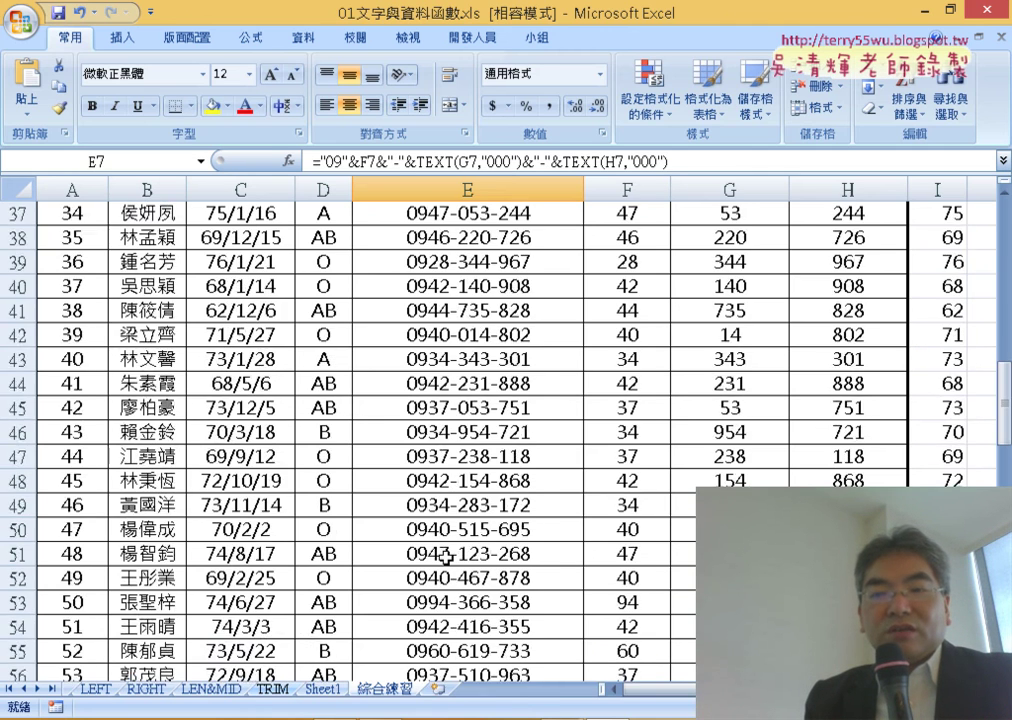
pyautogui.scroll(11, 446, 557)
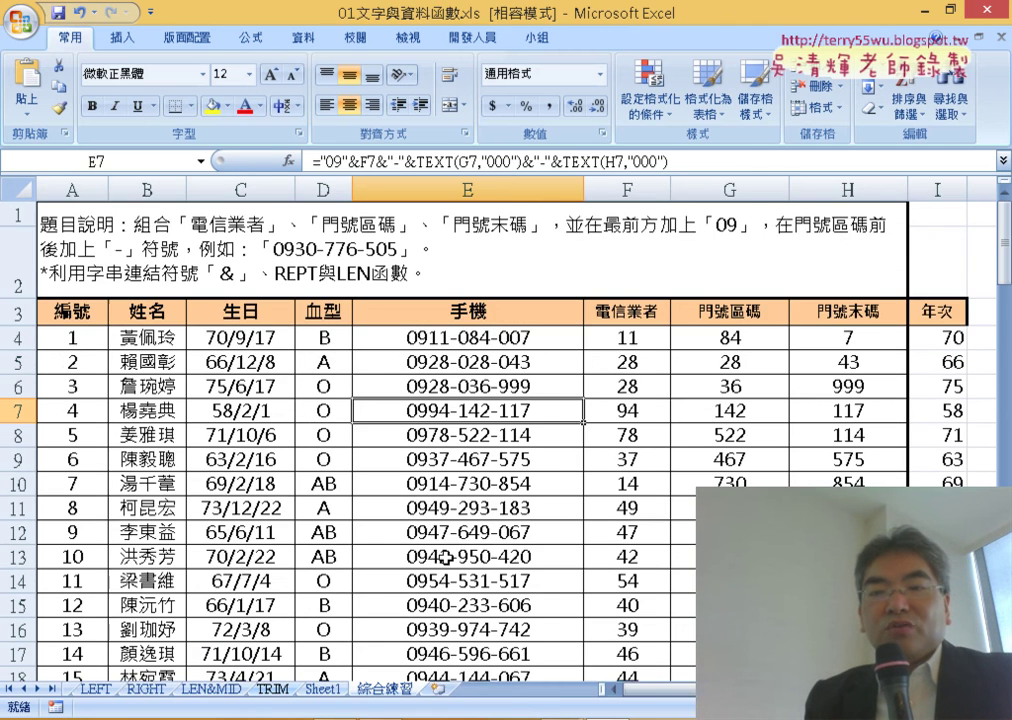
pyautogui.click(943, 339)
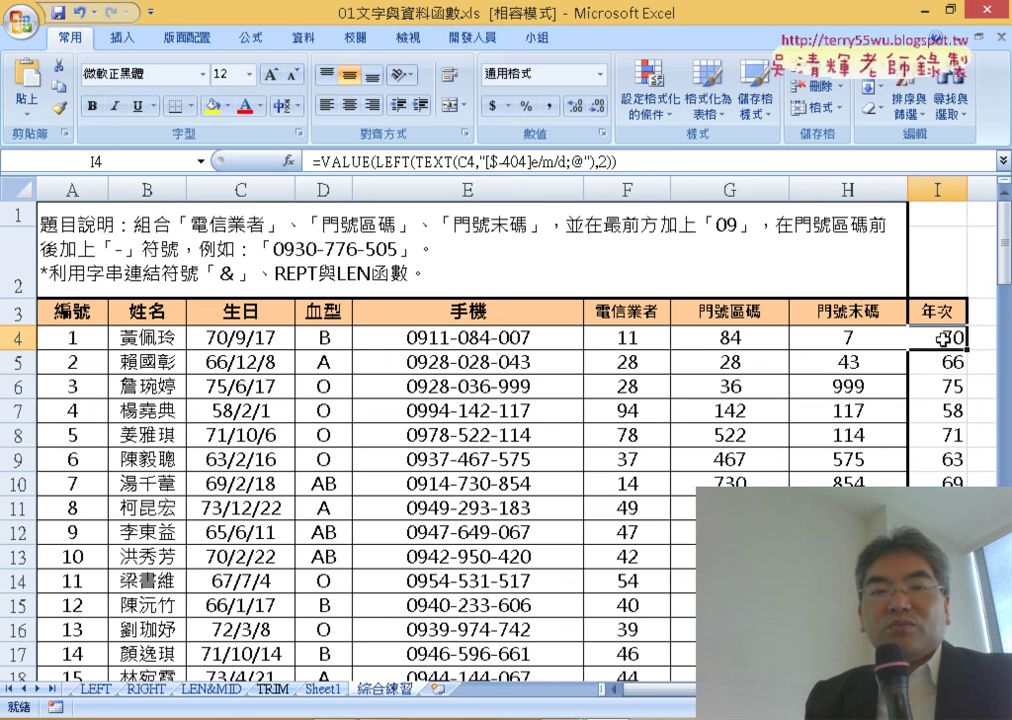
pyautogui.click(230, 340)
pyautogui.rightClick(232, 343)
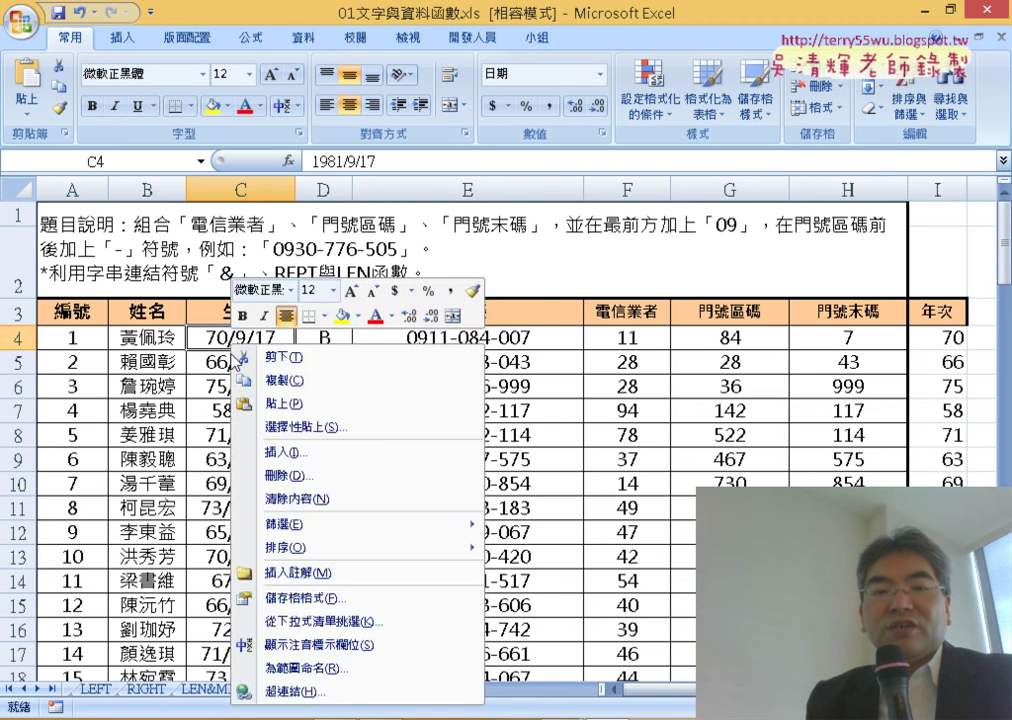
pyautogui.click(284, 598)
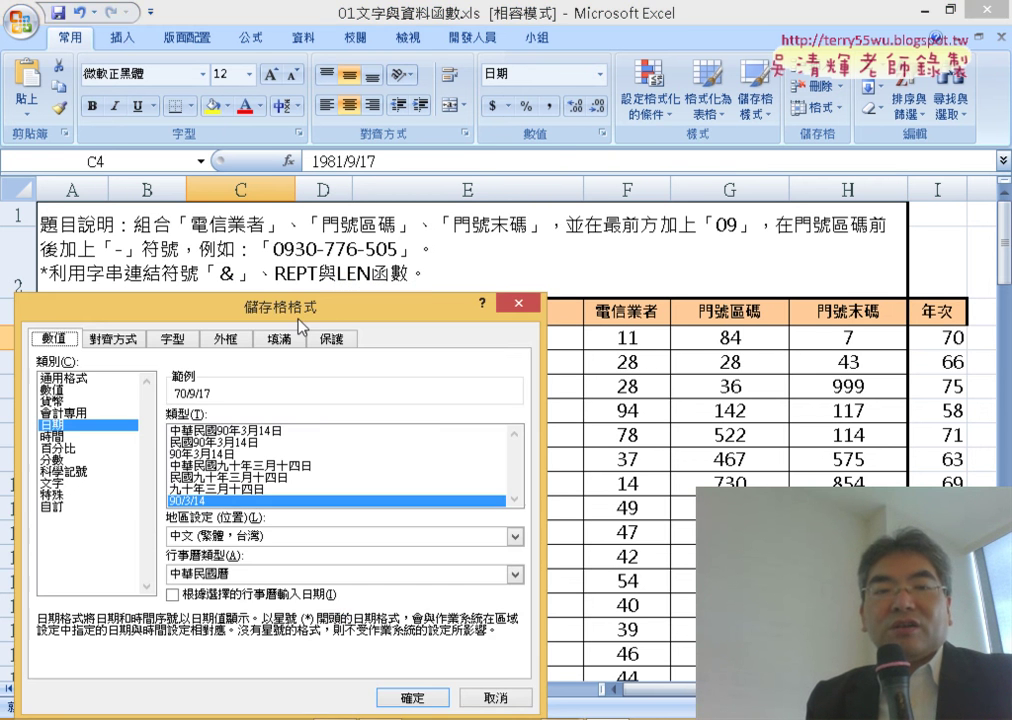
pyautogui.moveTo(298, 320); pyautogui.dragTo(398, 203)
pyautogui.click(184, 308)
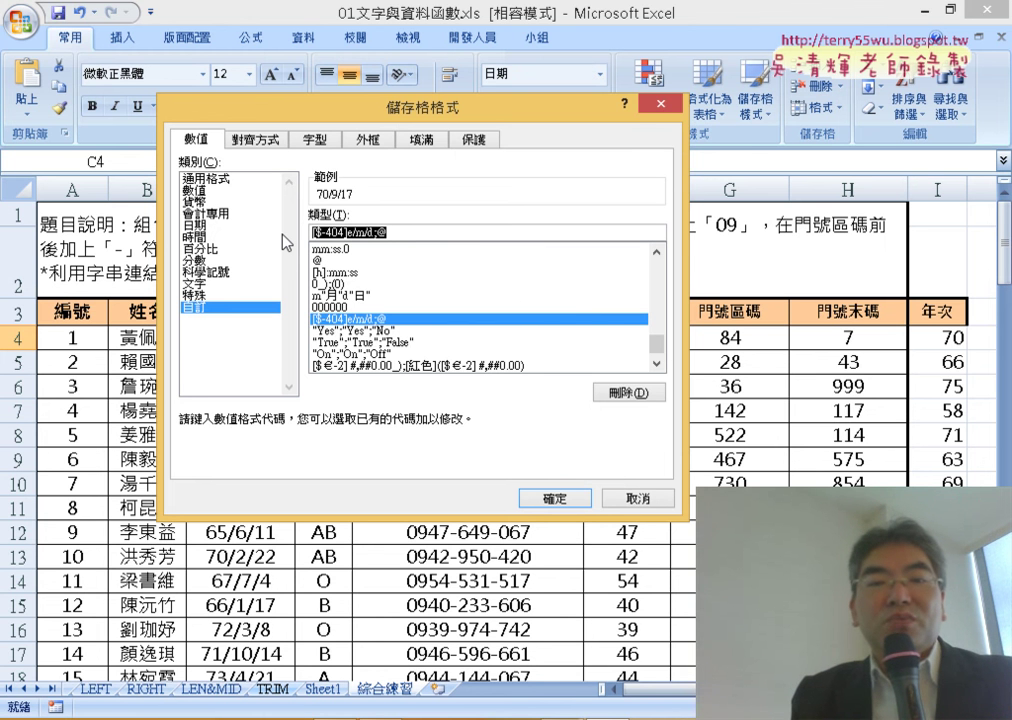
# Dismiss Format Cells, then inspect I4's =VALUE(LEFT(TEXT(C4,"[$-404]e/m/d;@"),2)) formula, including its TEXT arguments.
pyautogui.click(640, 498)
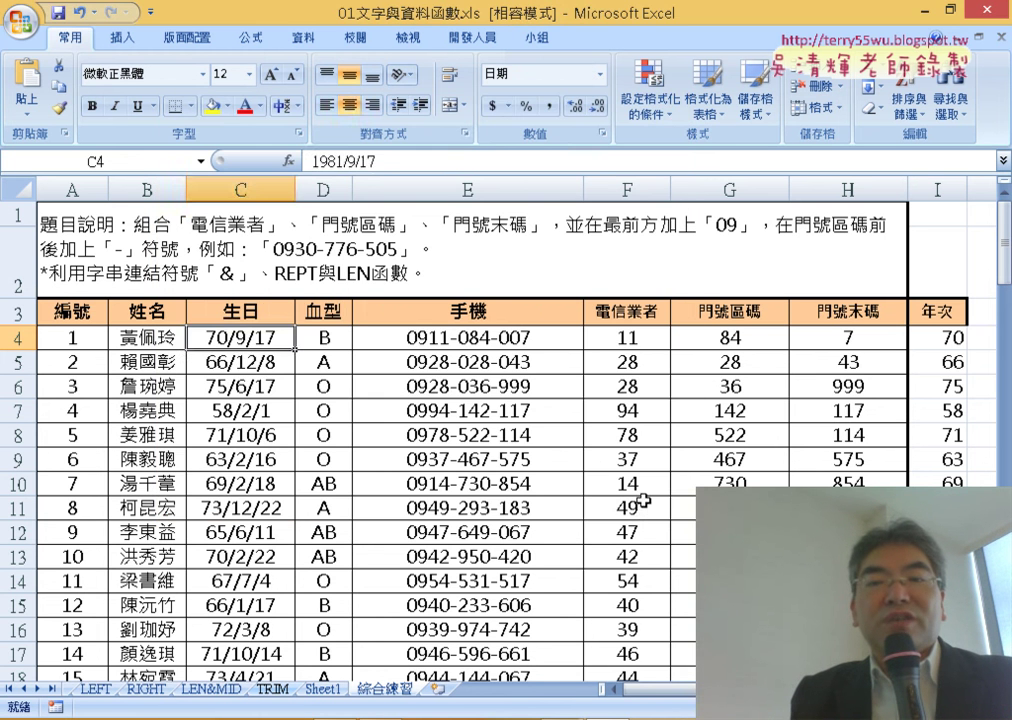
pyautogui.click(933, 335)
pyautogui.click(330, 160)
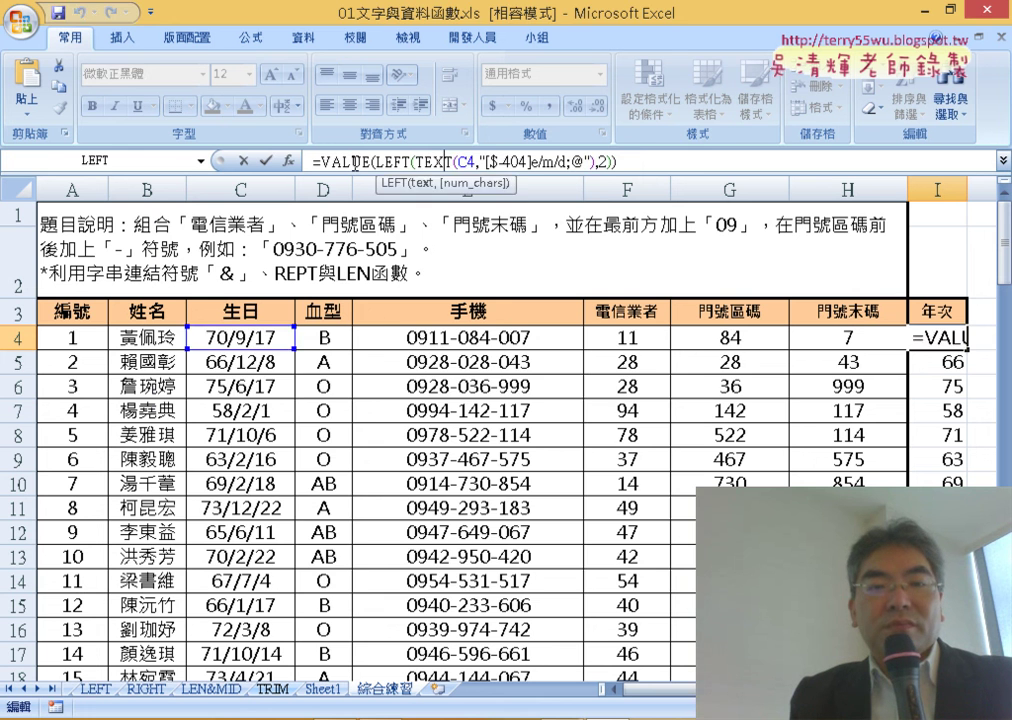
pyautogui.click(285, 159)
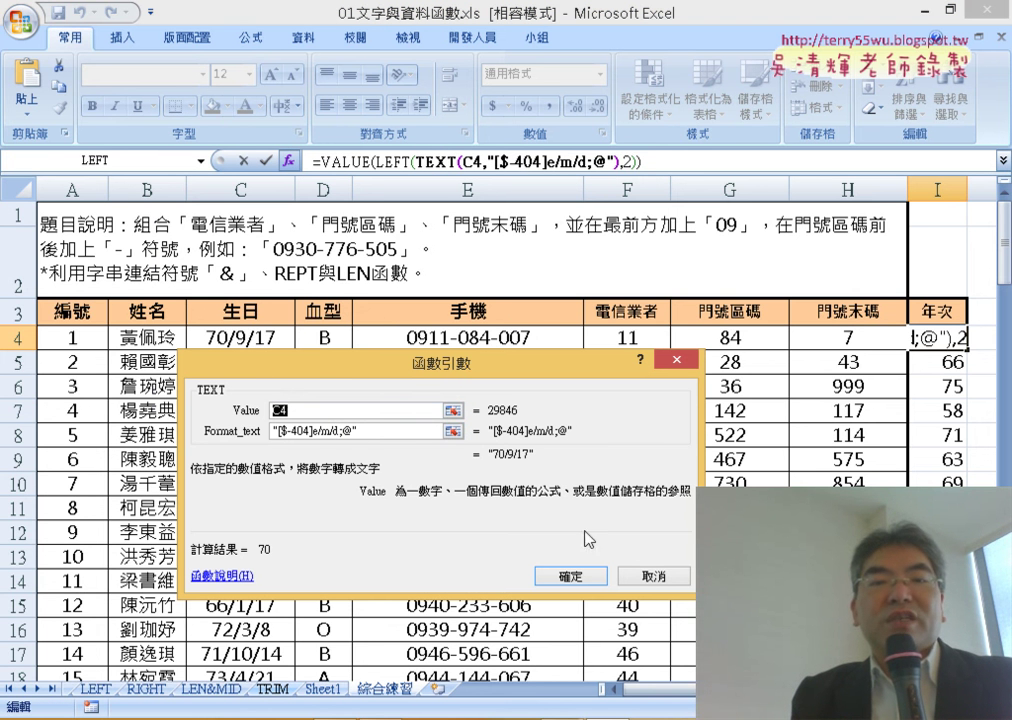
pyautogui.click(654, 576)
pyautogui.click(350, 160)
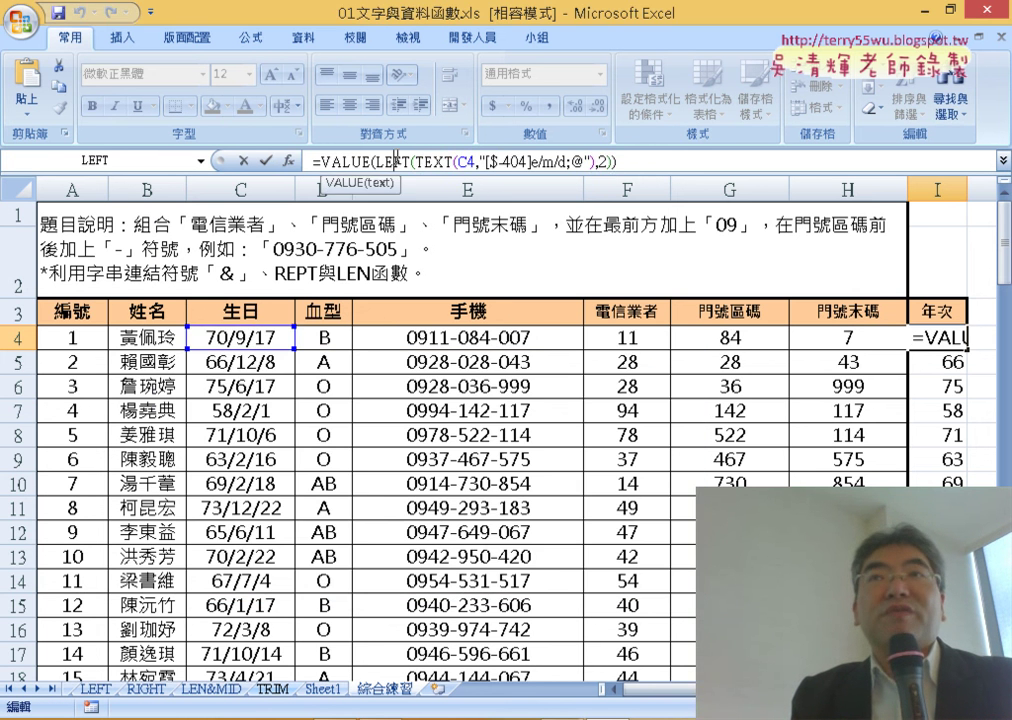